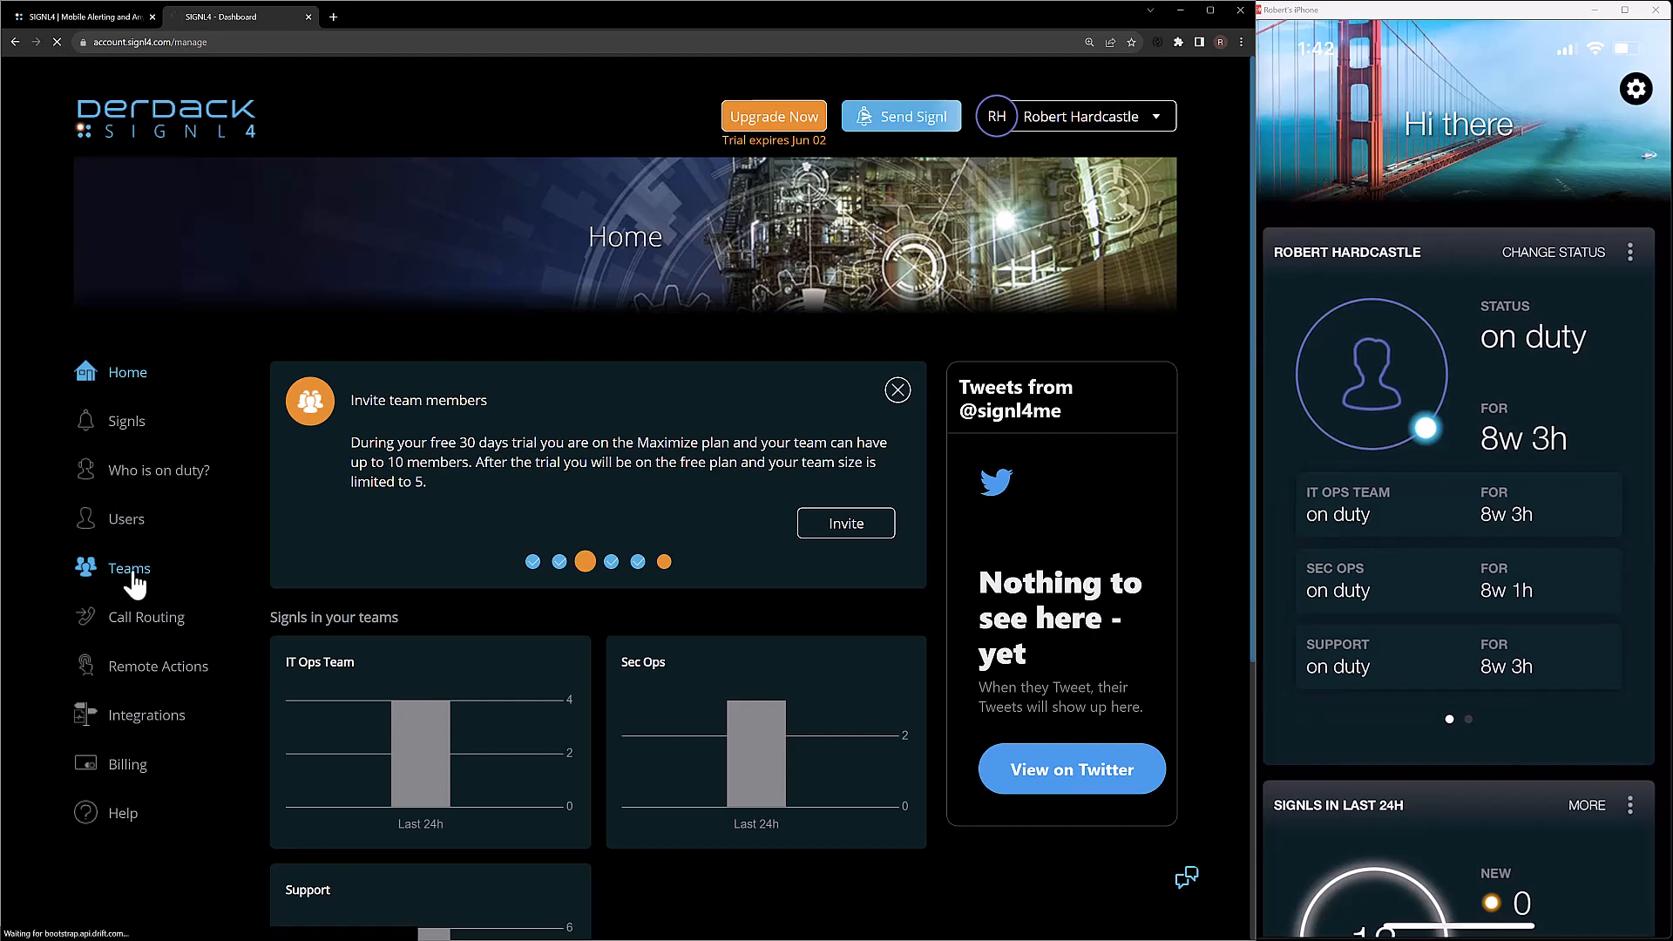
- Open the IT Ops Team's settings page with its privacy options
click(133, 577)
scroll(190, 659, down, 1)
scroll(190, 659, down, 2)
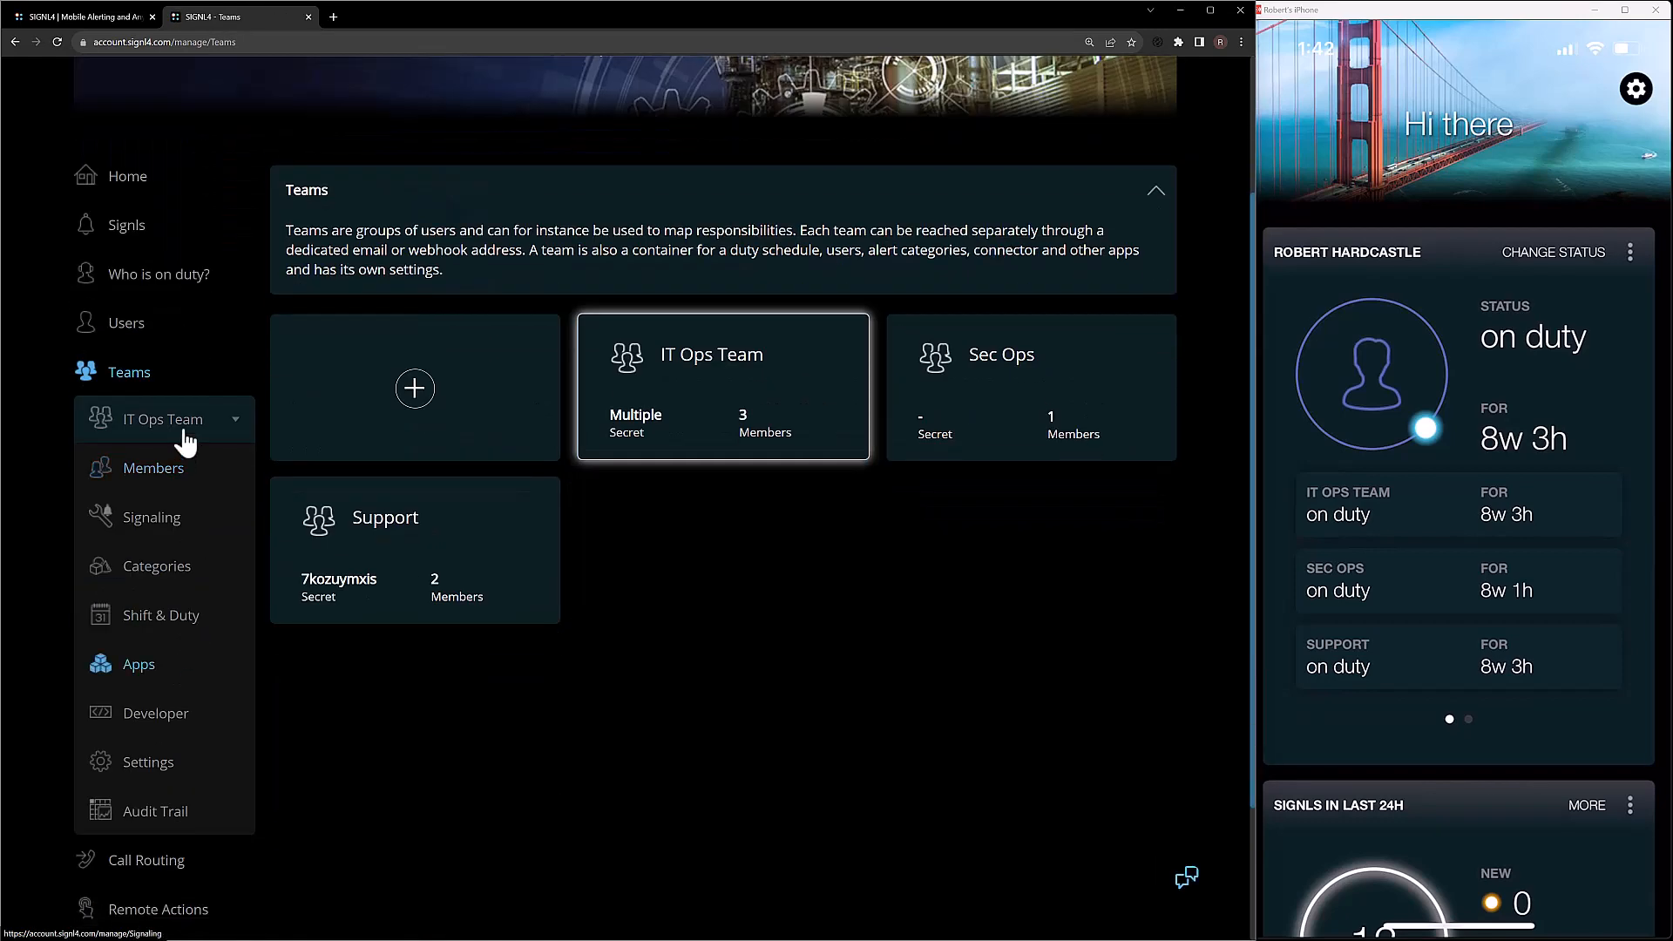
click(168, 768)
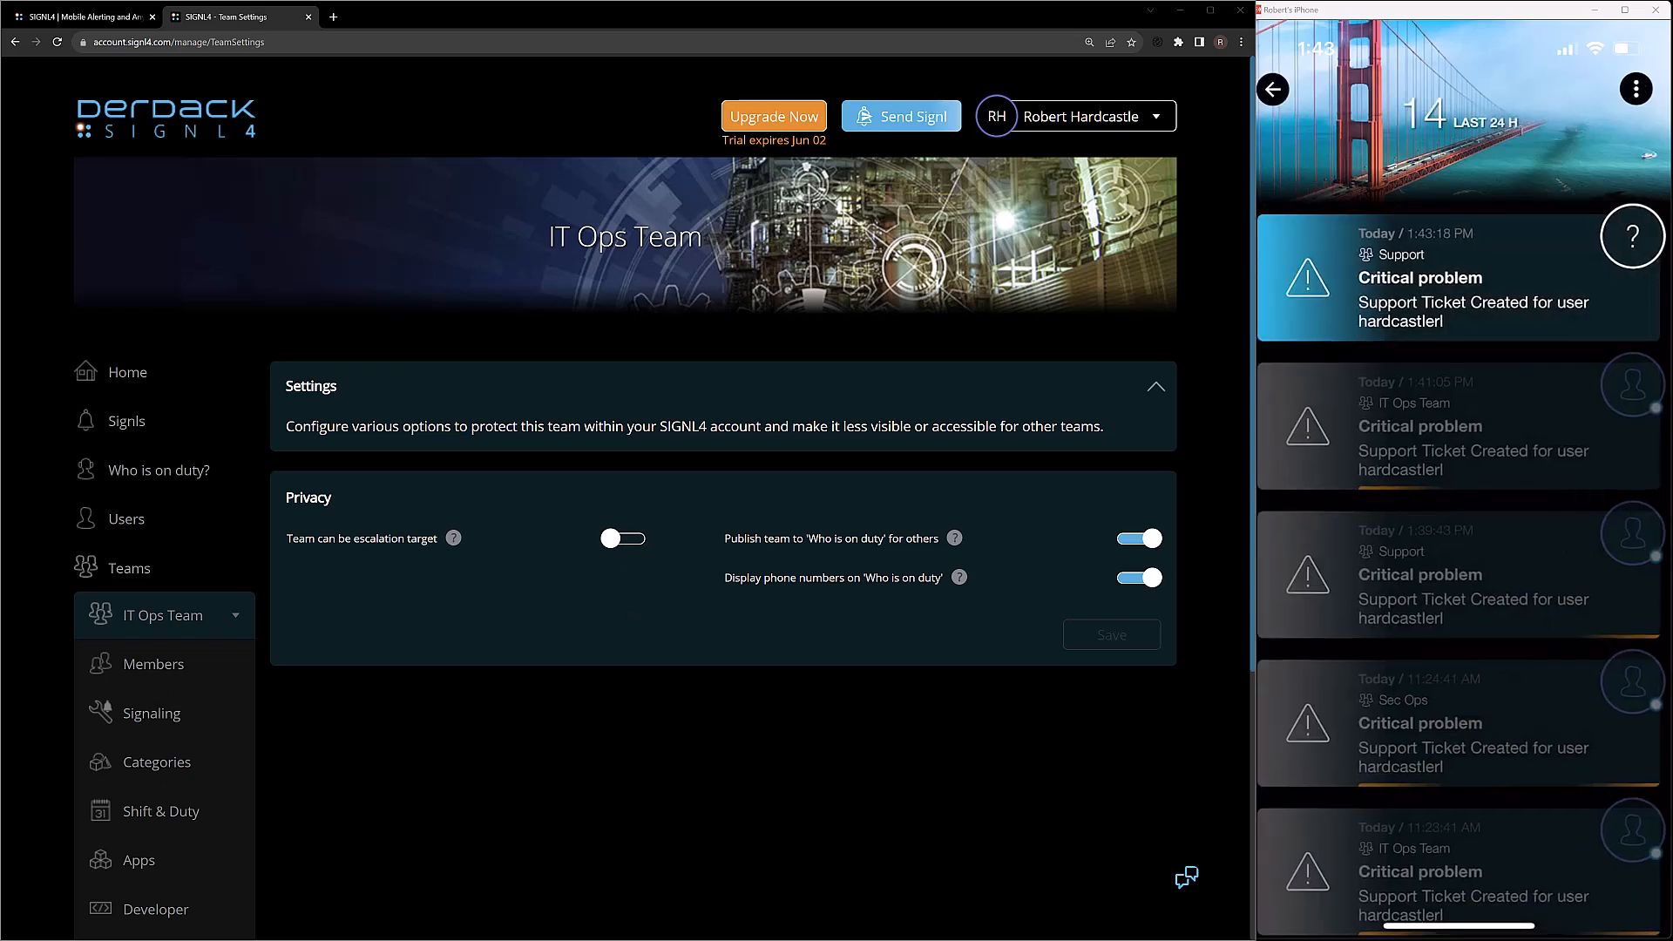
- Check which teams the newest Support alert can be escalated to on the phone, and view the Sec Ops team's settings
click(1413, 274)
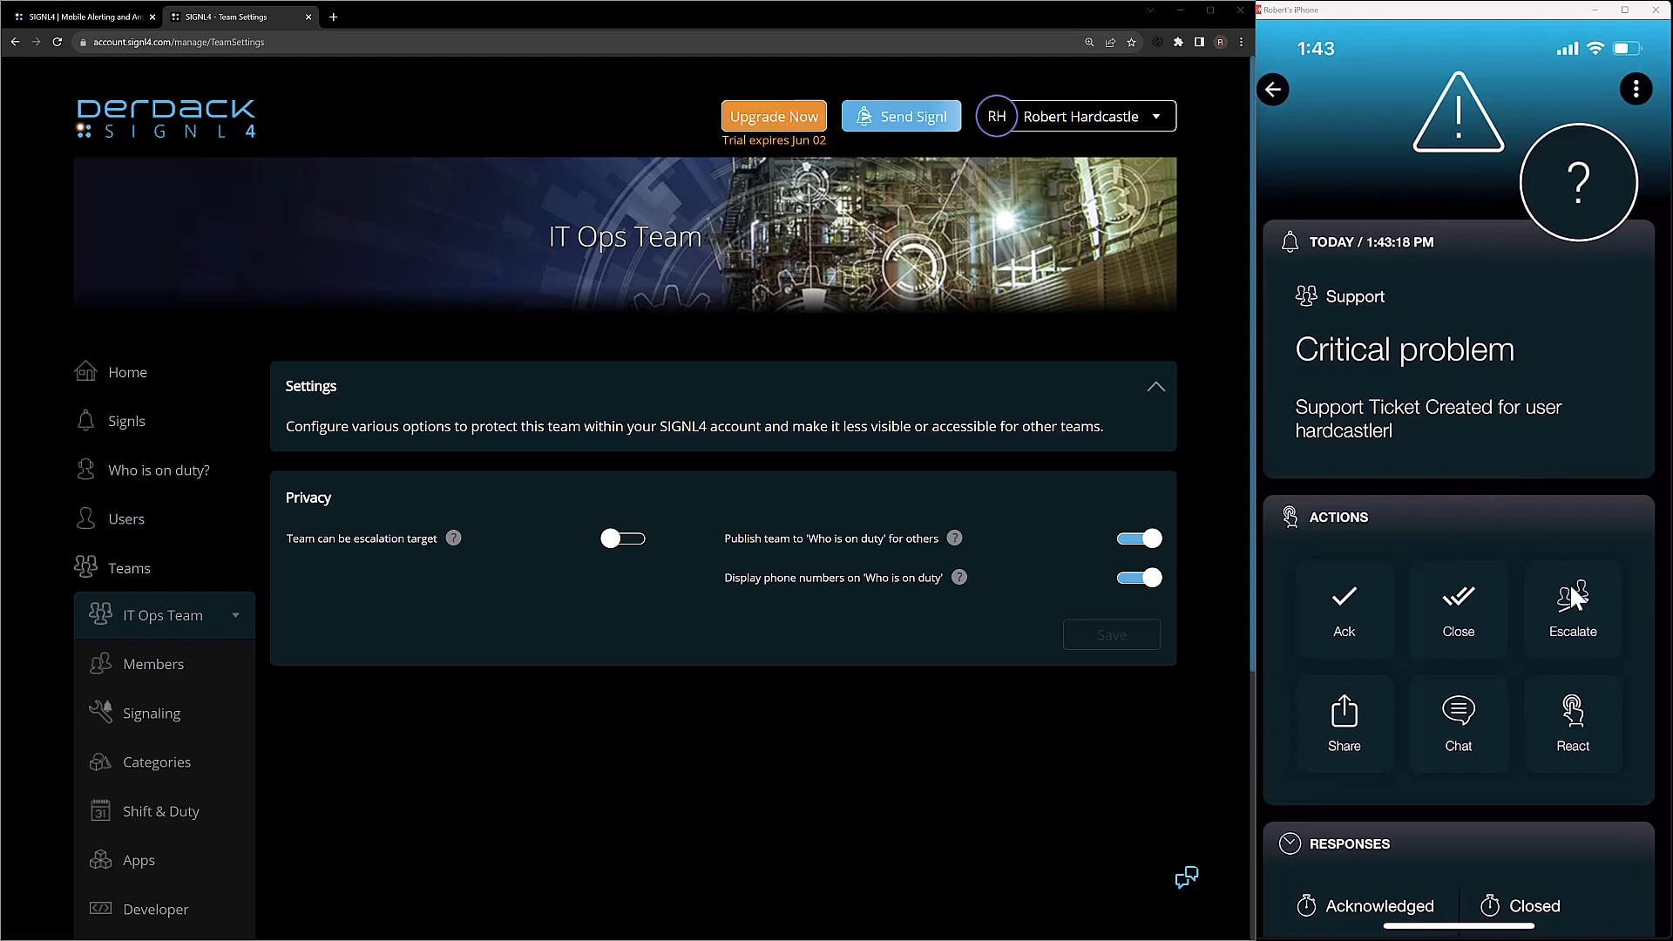
click(1588, 645)
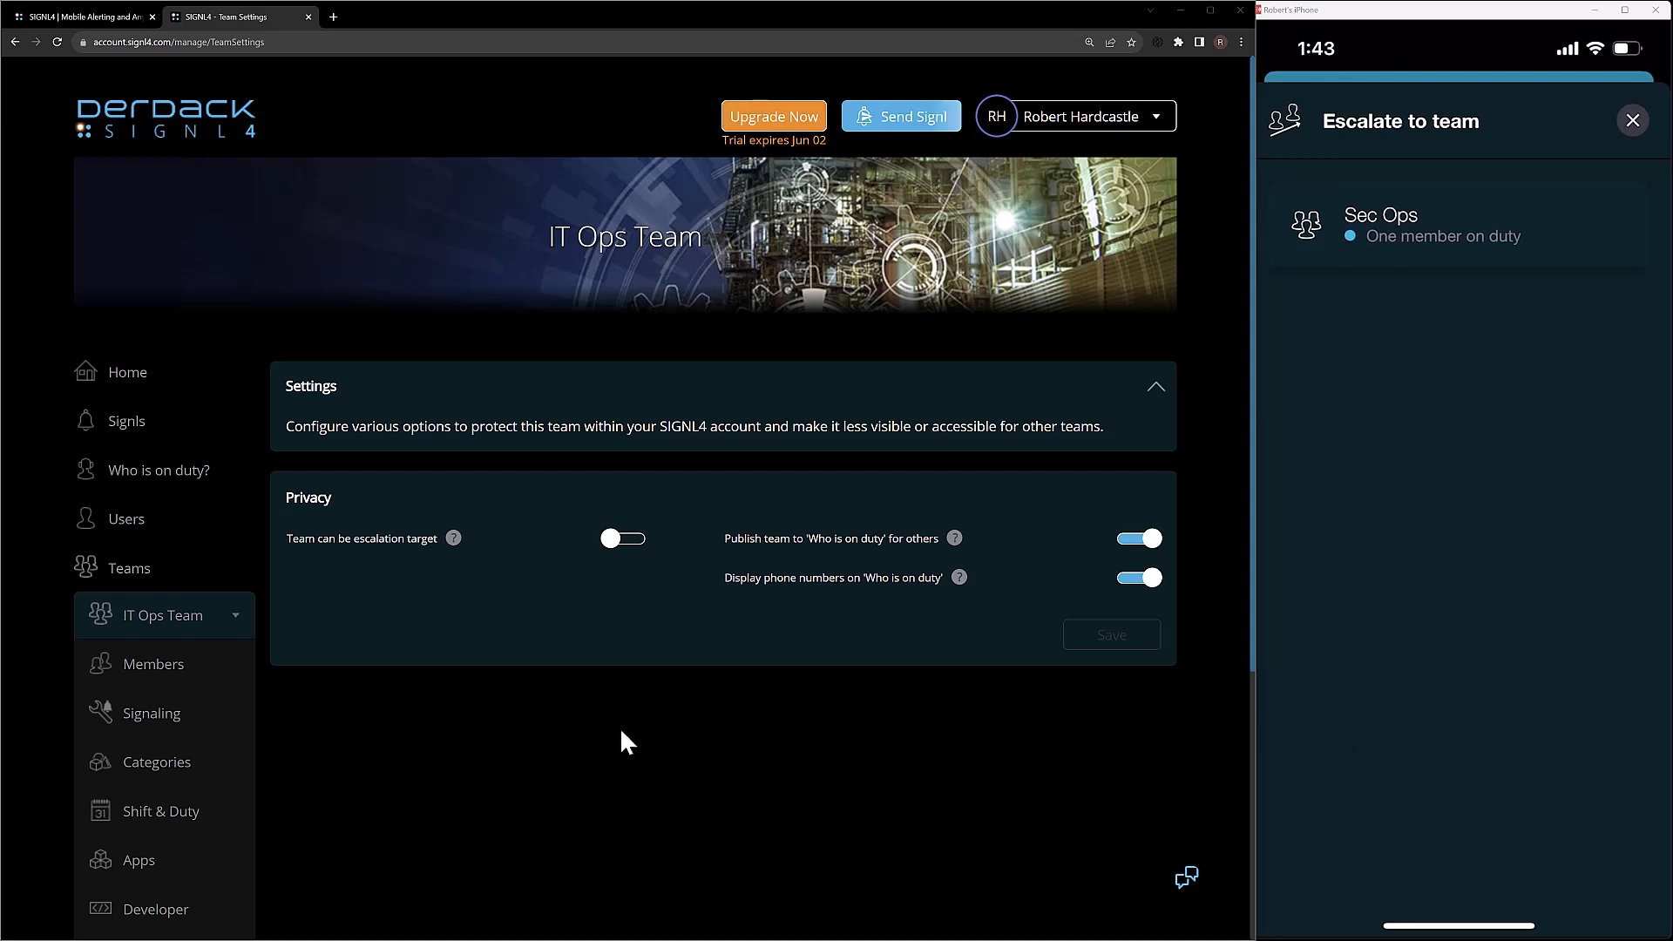
click(193, 624)
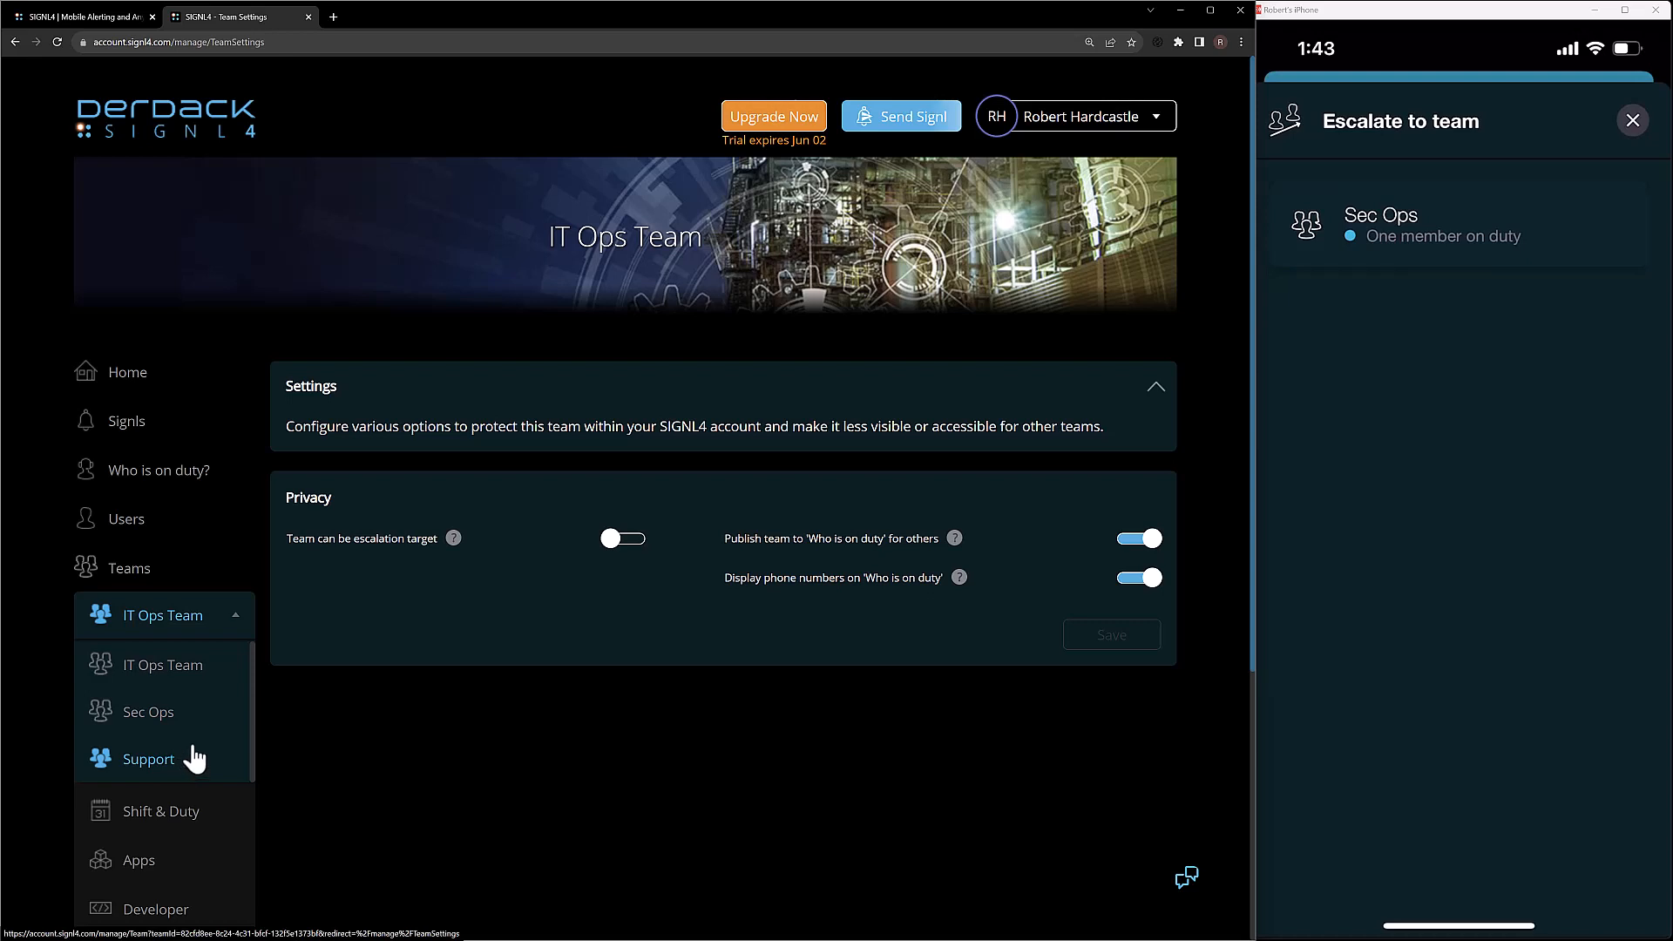
click(163, 720)
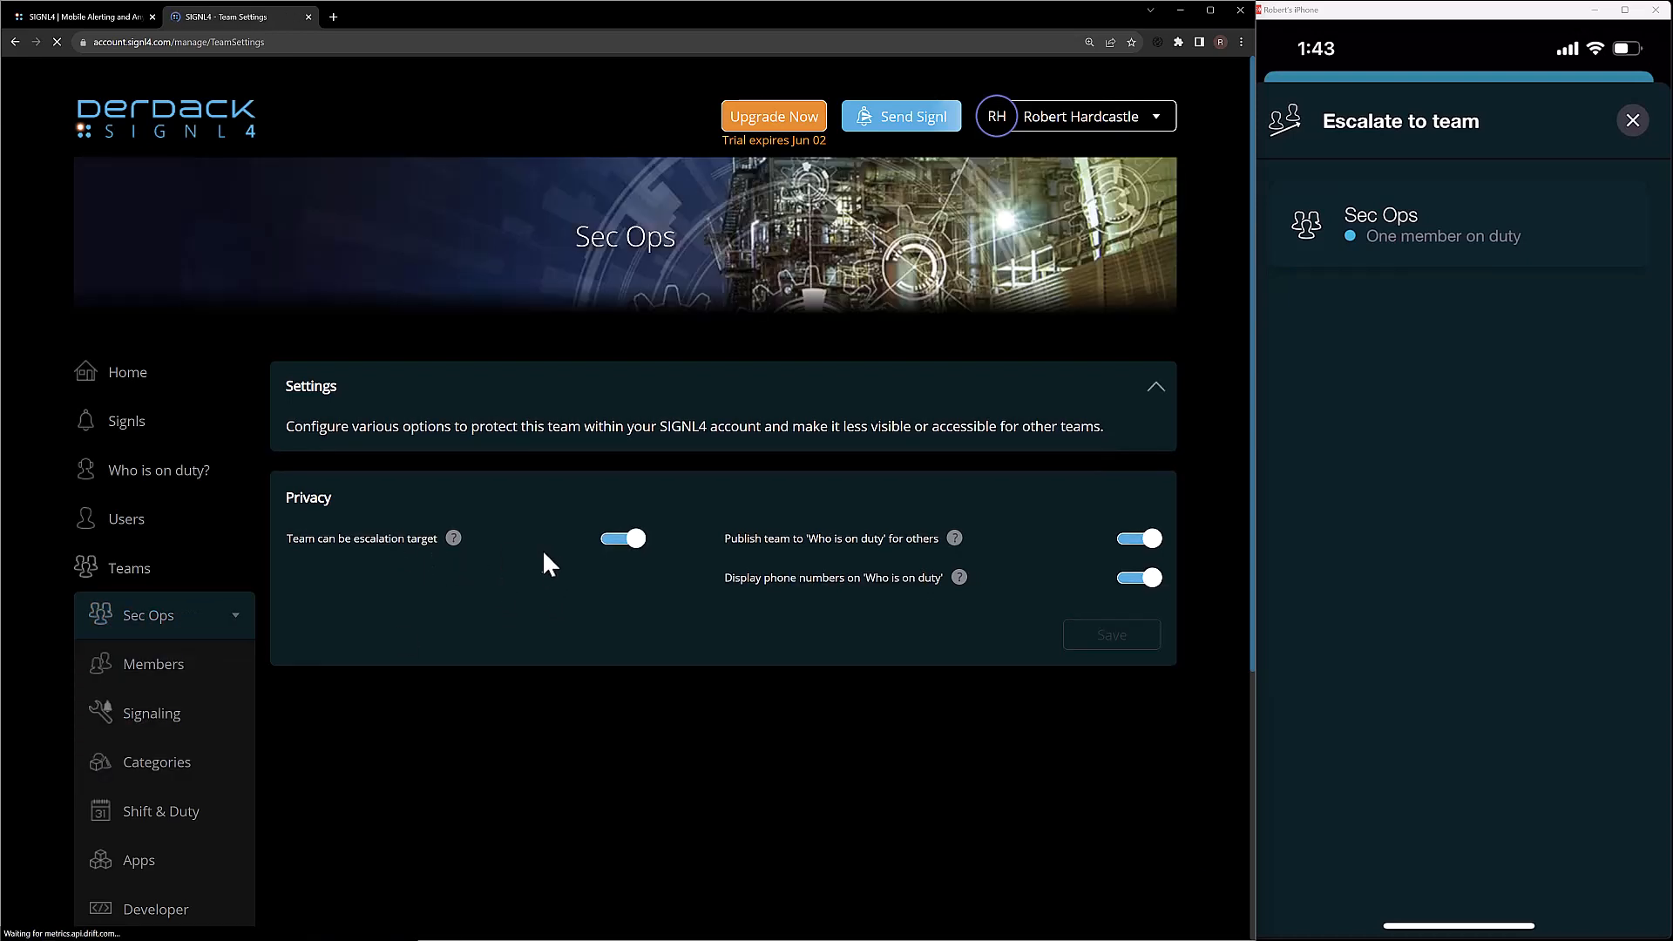
- Allow the IT Ops Team to be an escalation target and save its privacy settings
click(173, 620)
click(168, 661)
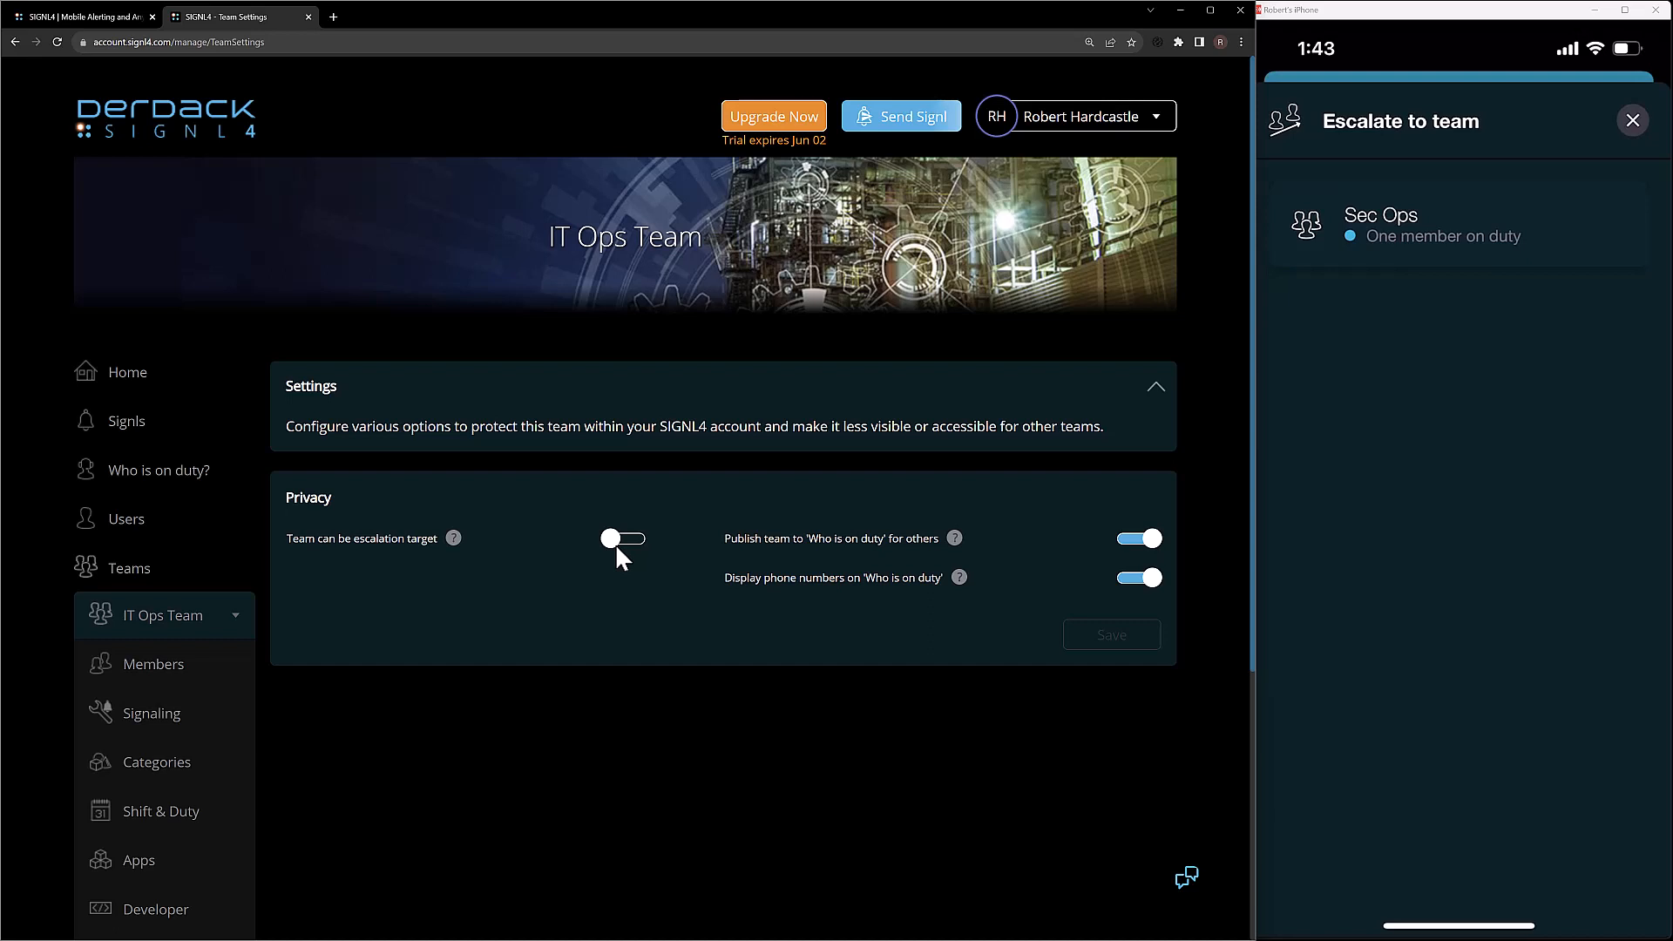
click(615, 542)
click(1117, 646)
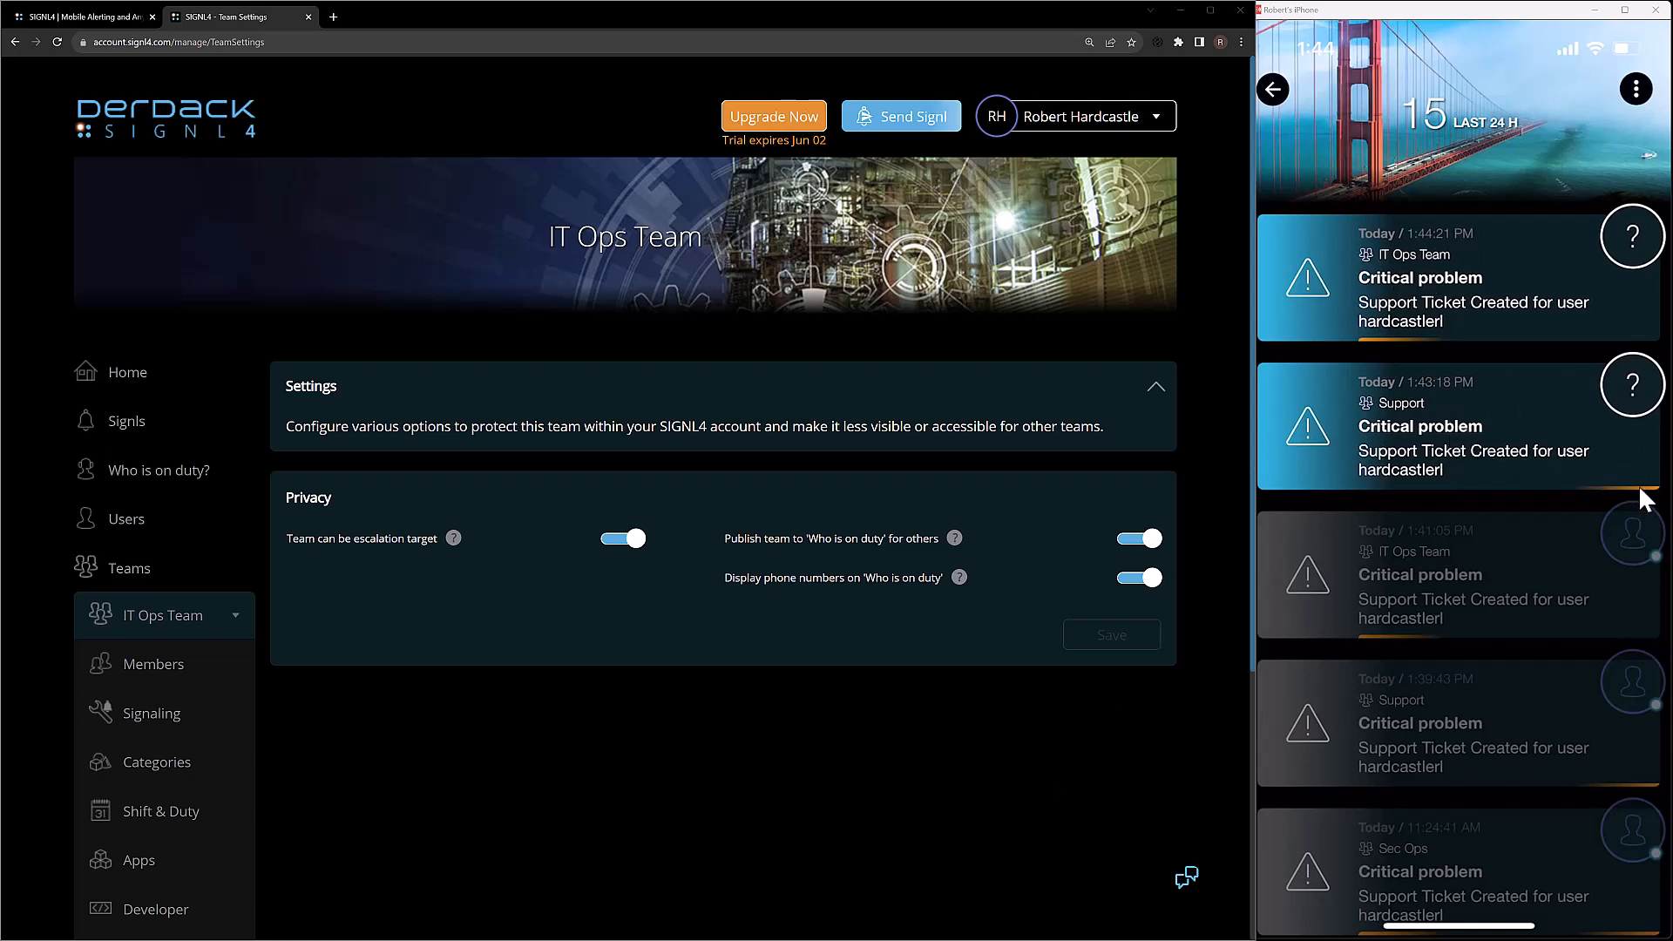
- Open the newest IT Ops Team alert on the phone and examine its responses and escalation history
click(1423, 306)
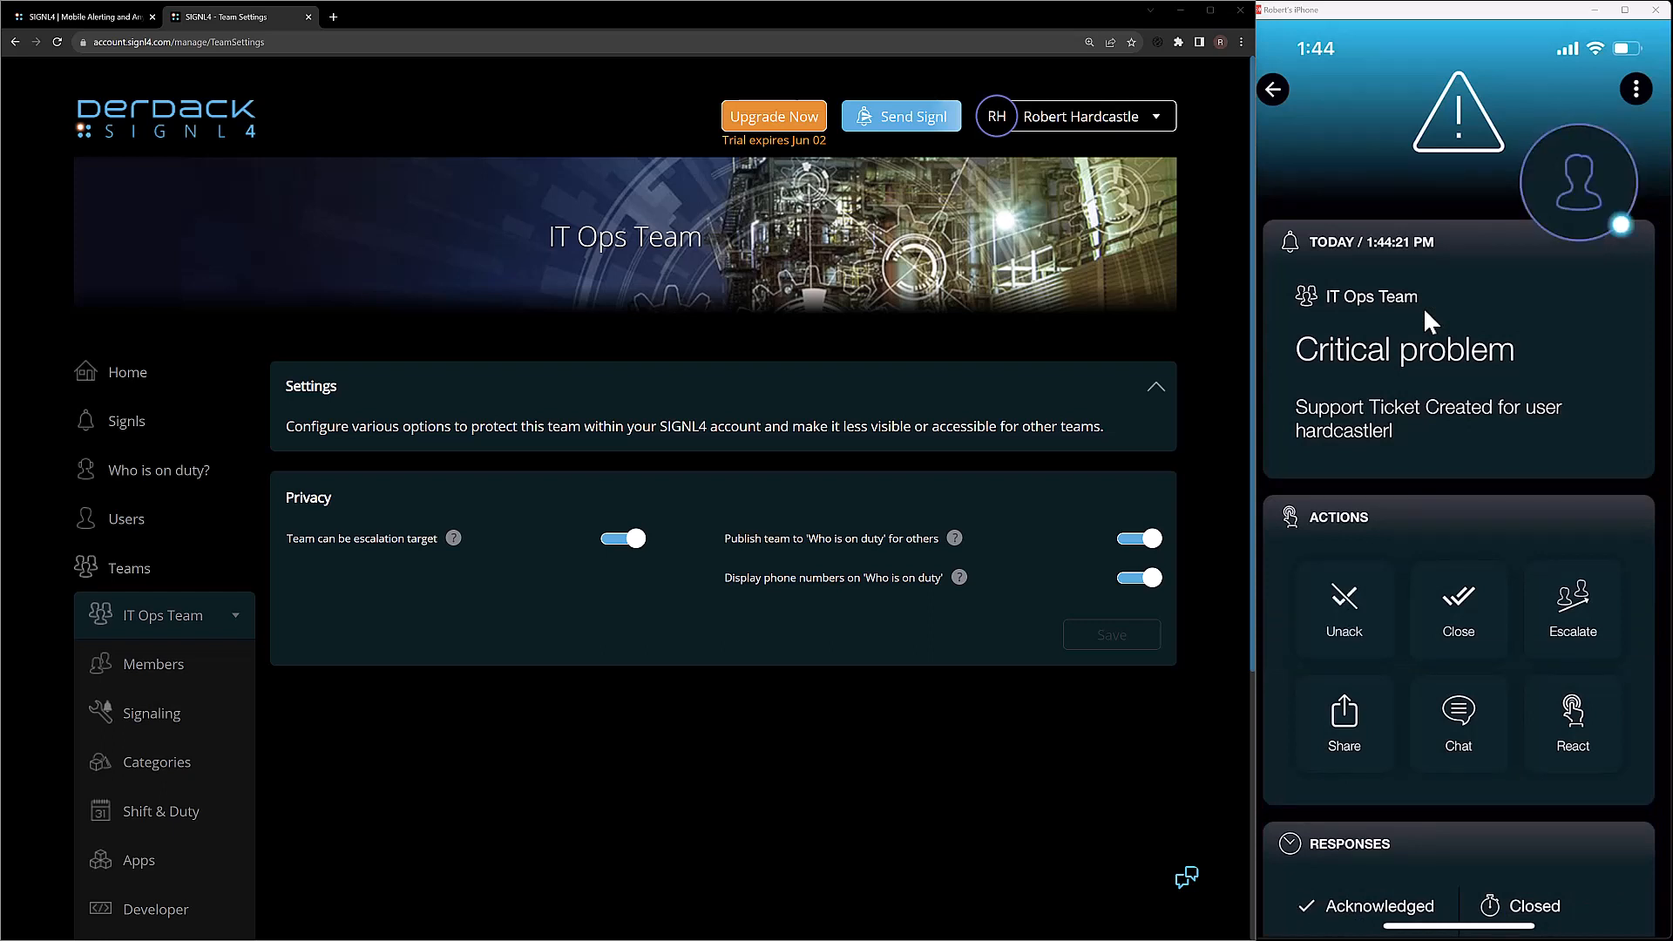
scroll(1424, 306, down, 4)
scroll(1423, 306, down, 2)
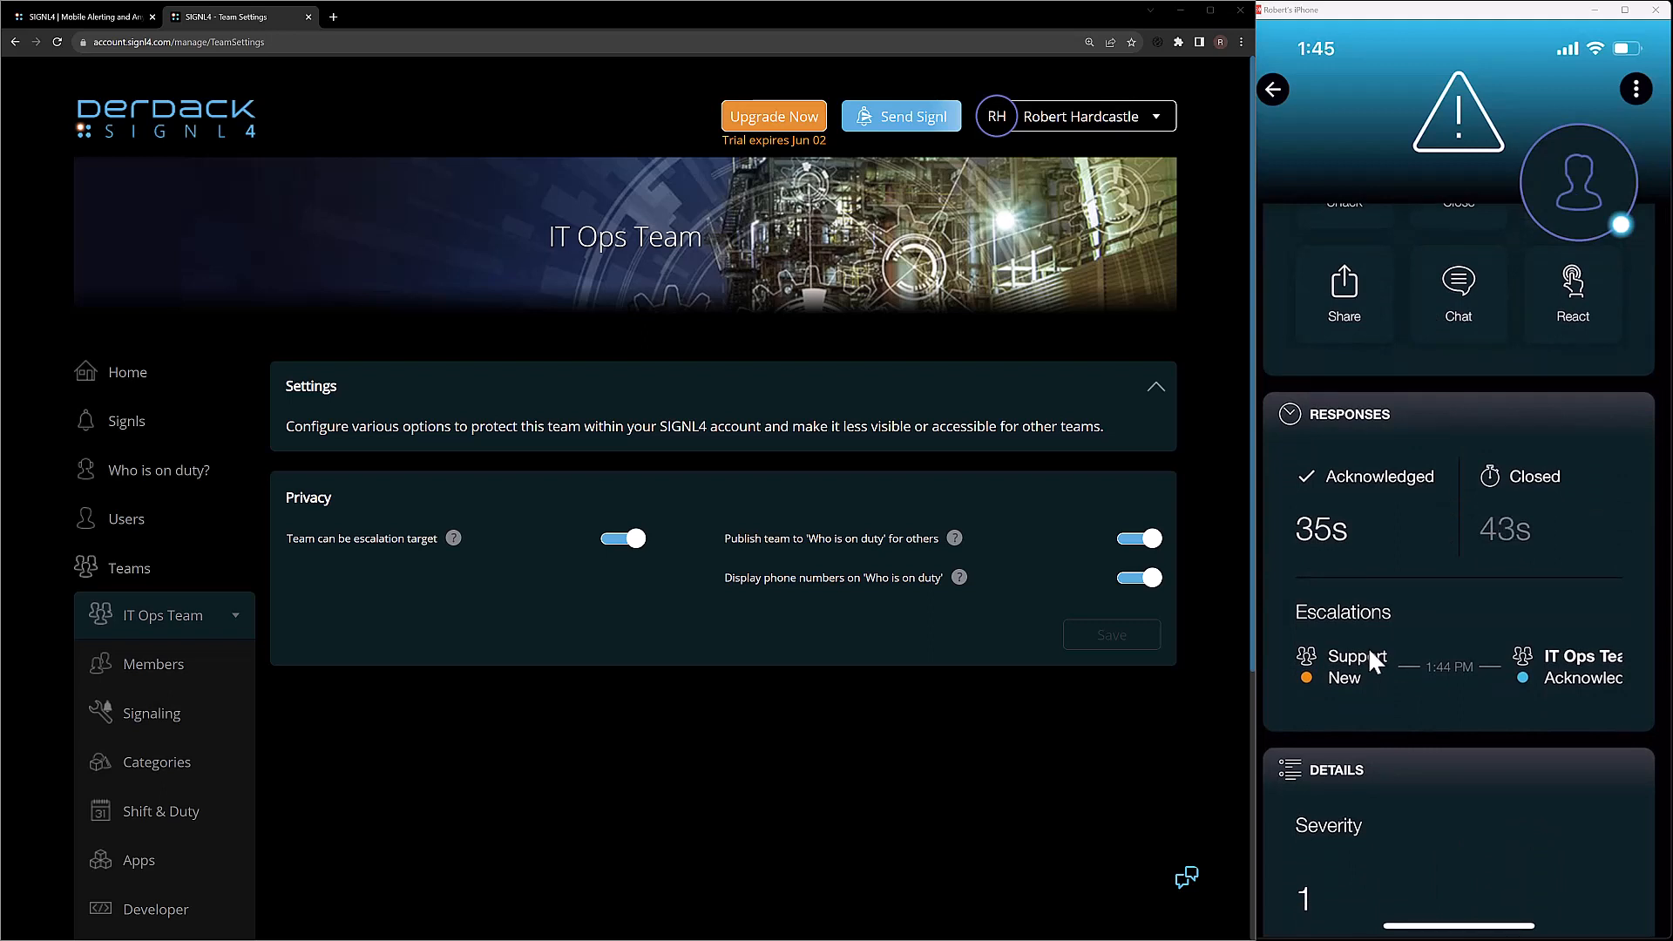
scroll(1370, 652, down, 1)
scroll(1369, 651, right, 2)
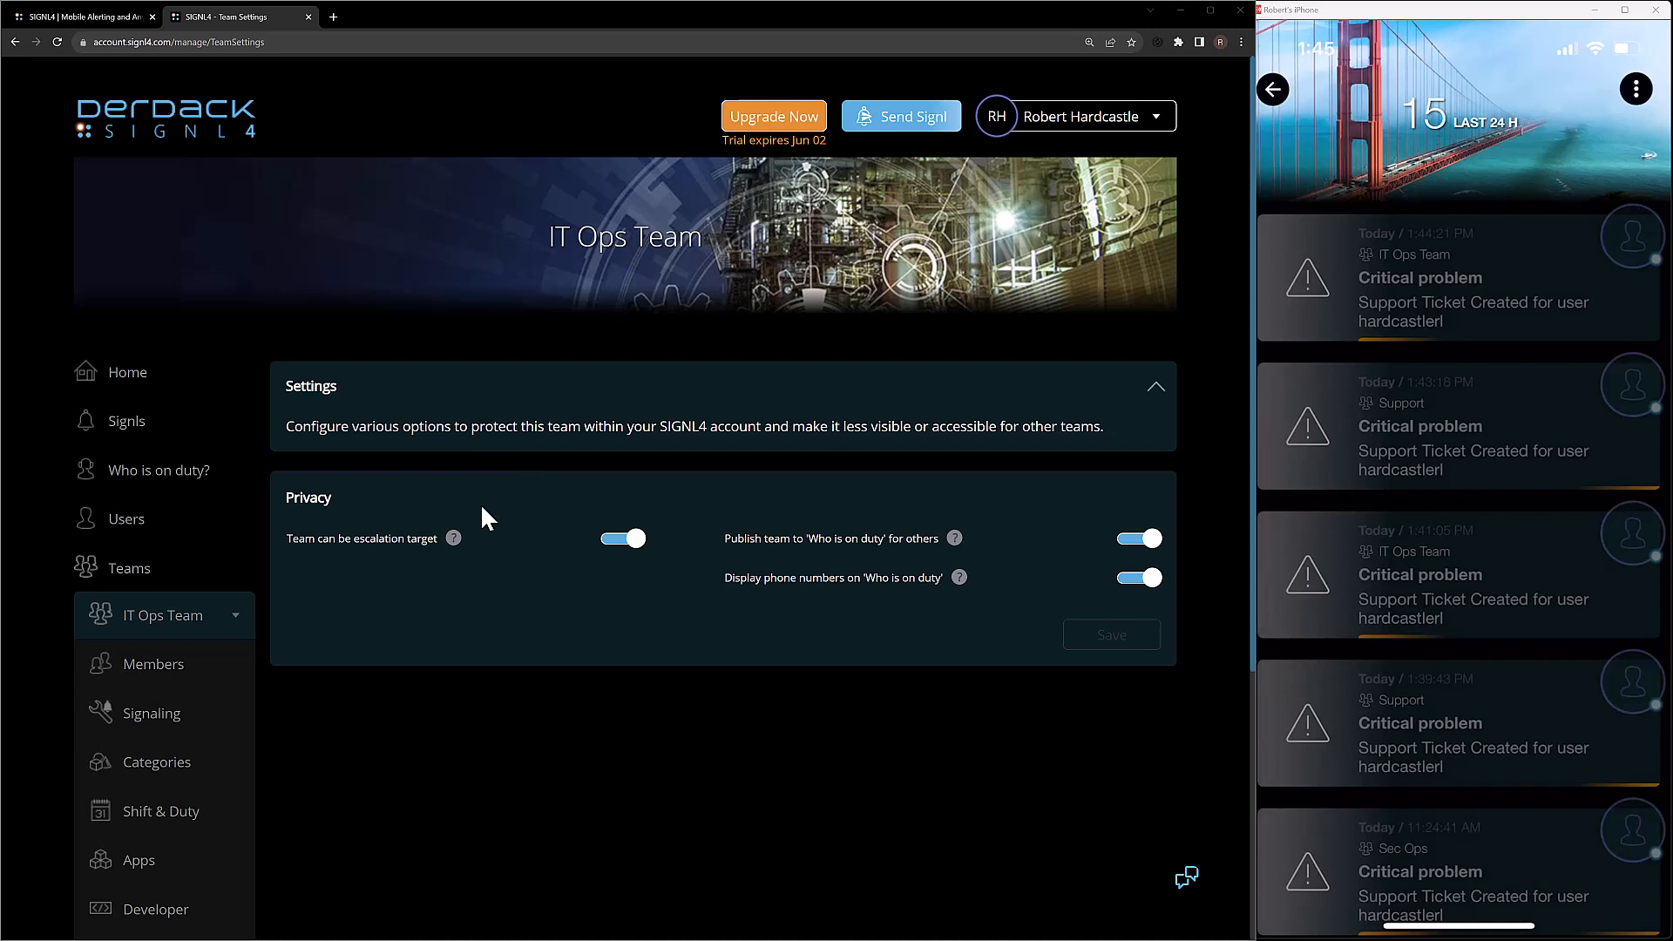
- Switch to the Support team and open its signaling settings
click(216, 625)
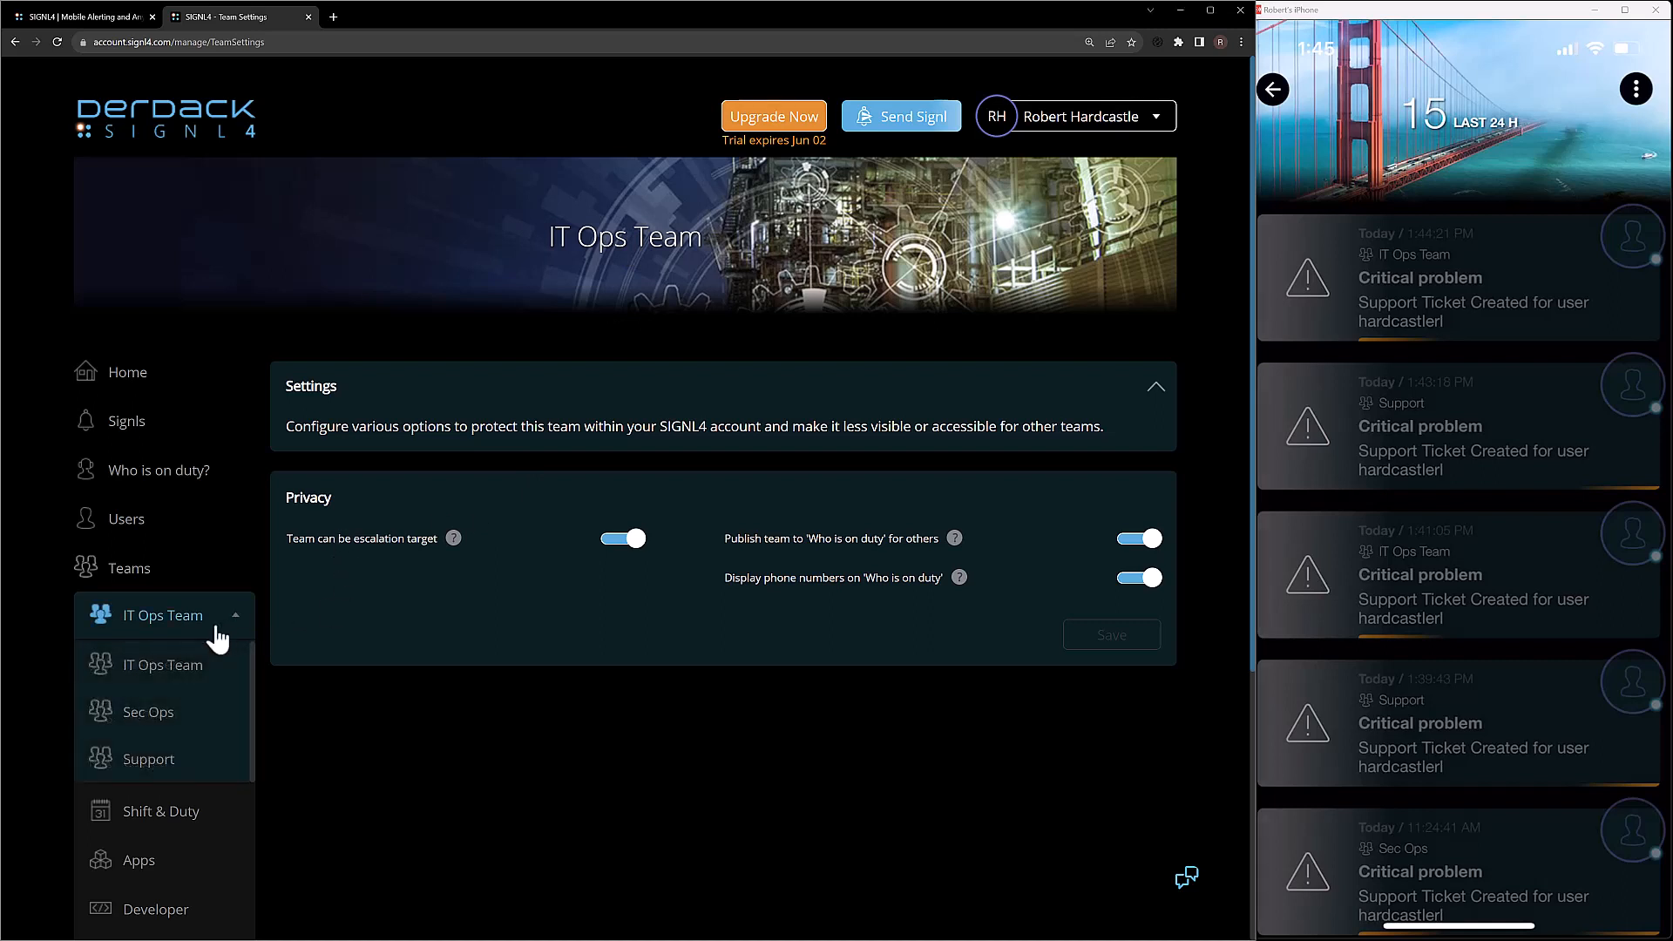
click(163, 758)
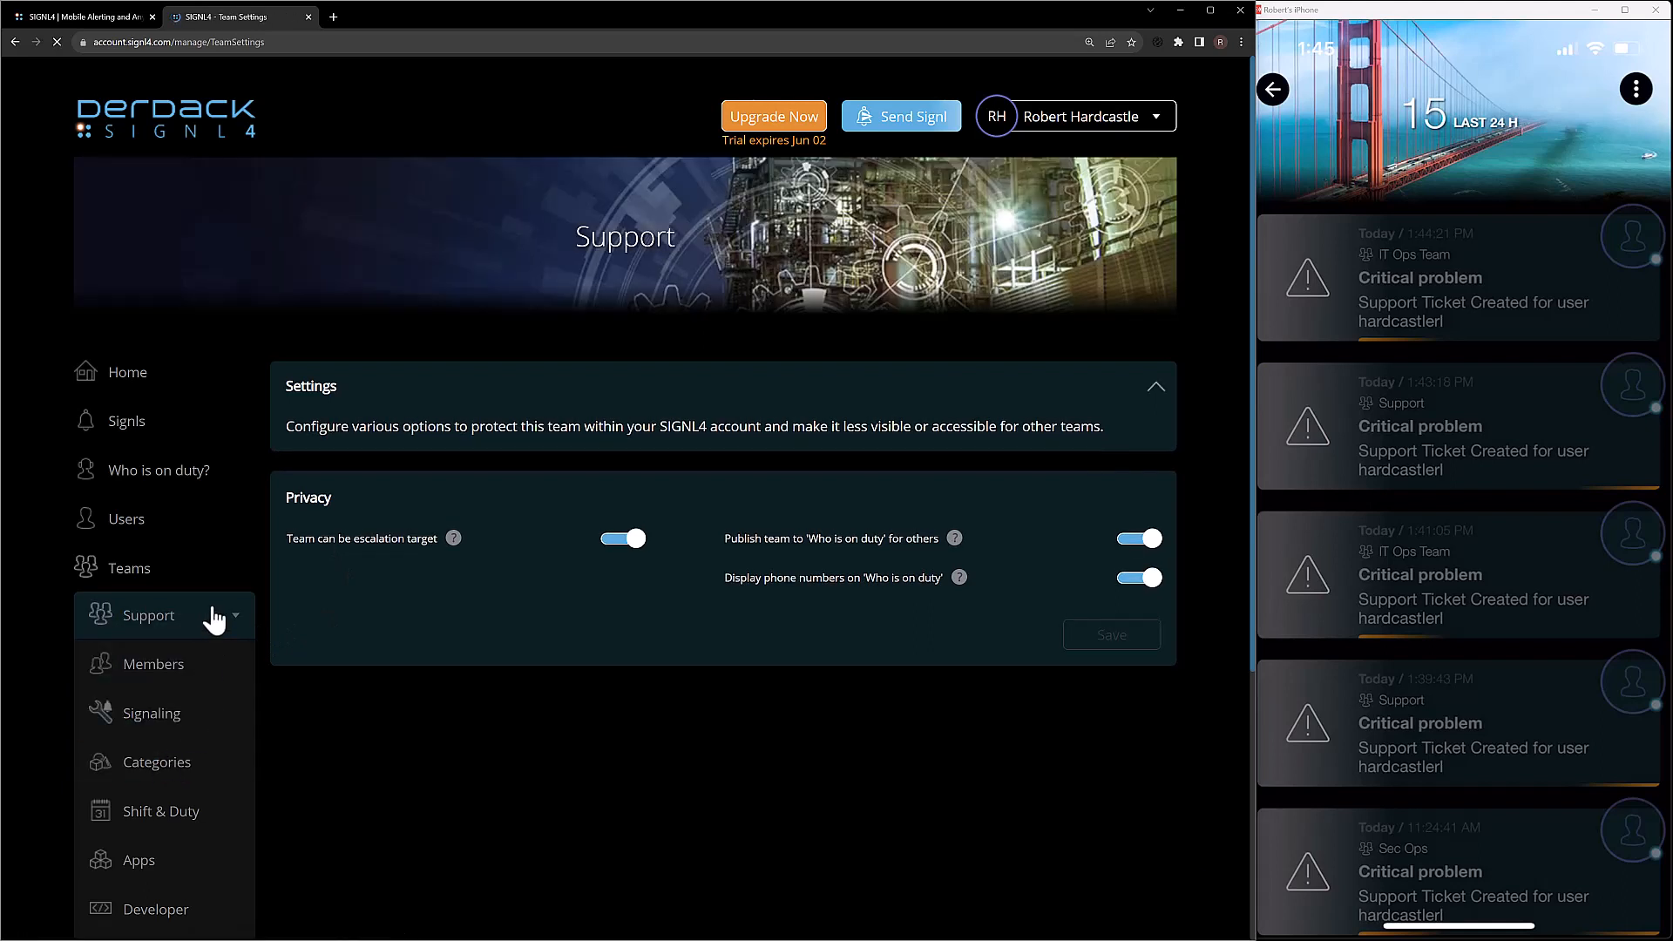
click(146, 717)
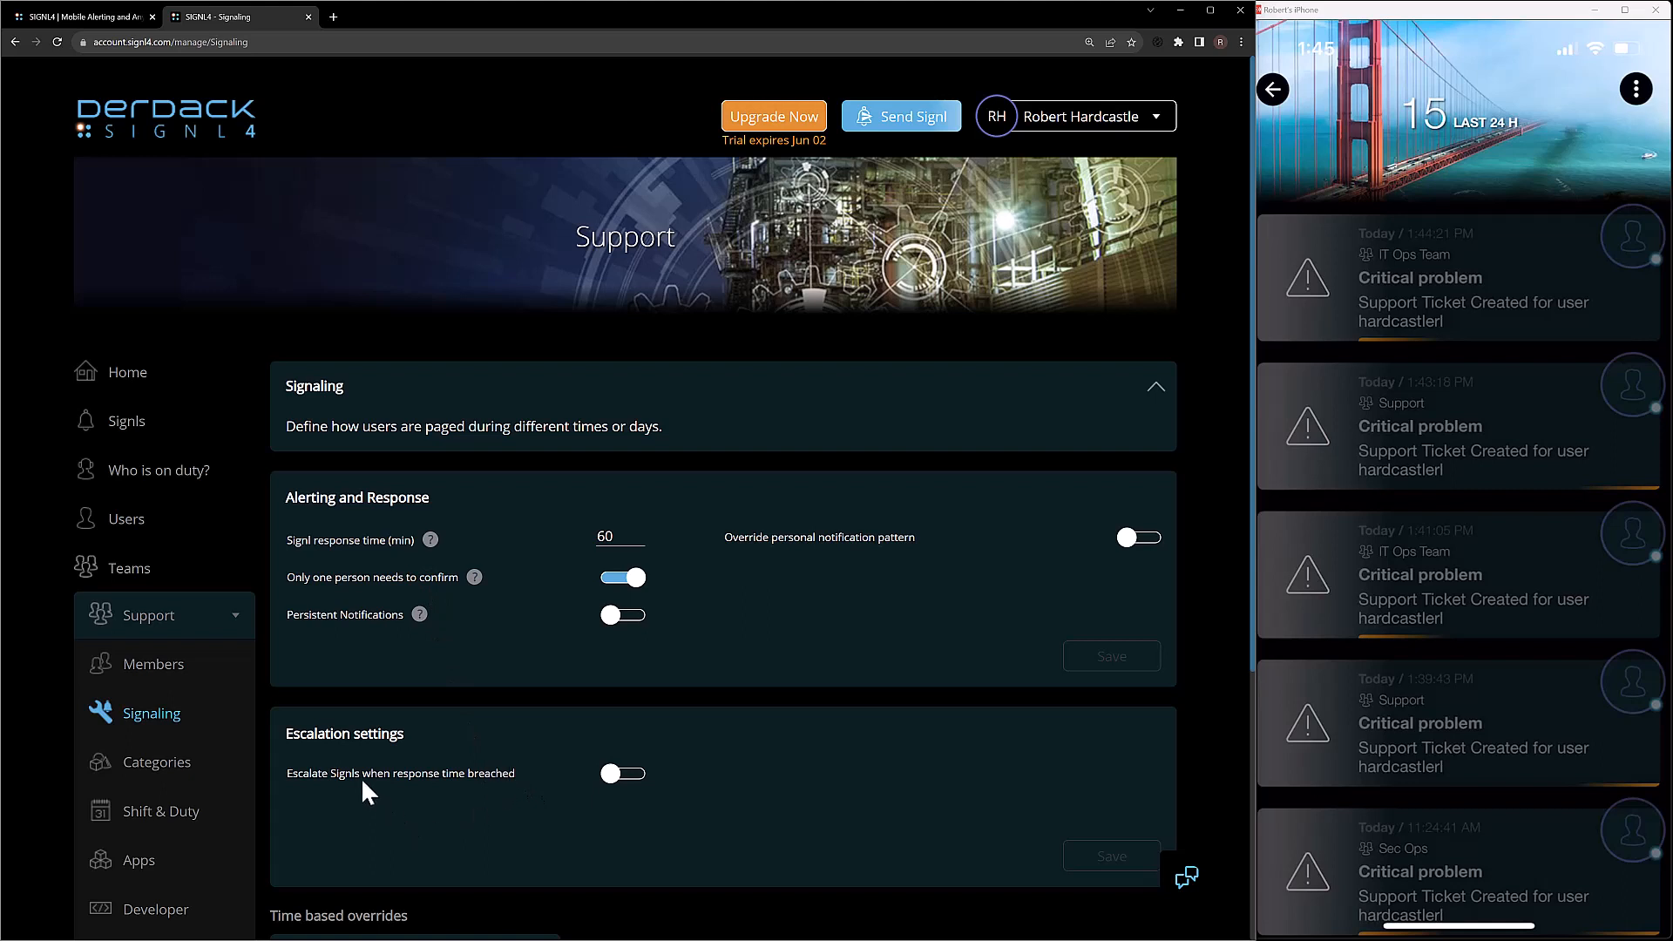
- Enable escalation of the Support team's Signls on response time breach, targeting Another Team with IT Ops Team, and save
scroll(327, 743, down, 1)
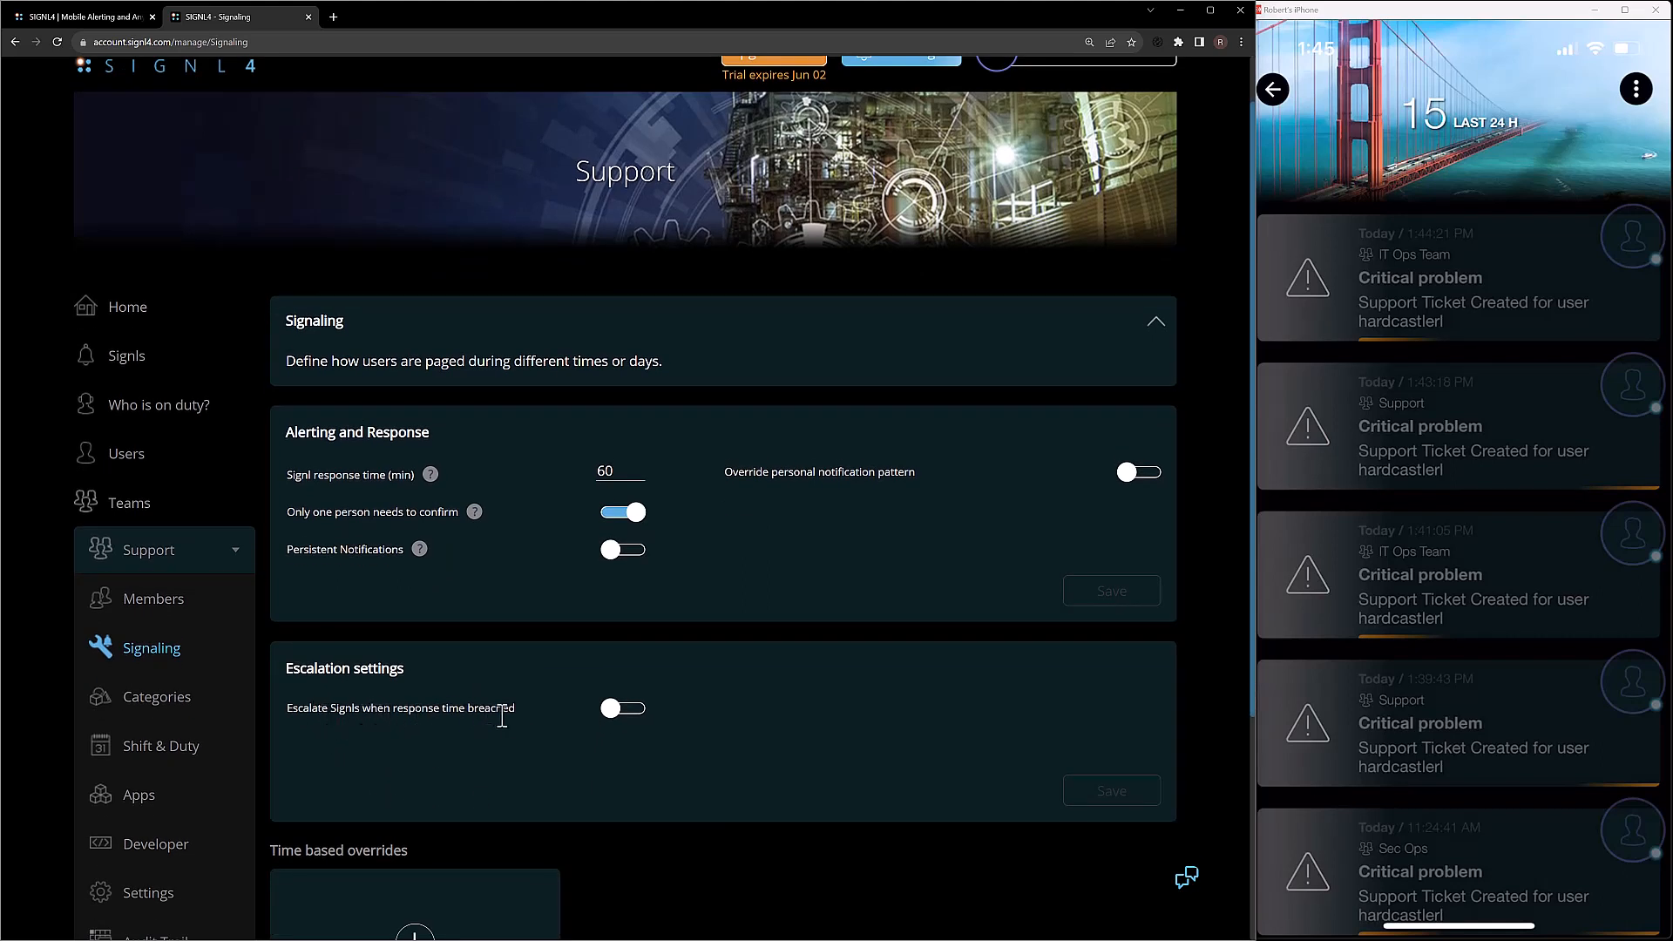
click(629, 714)
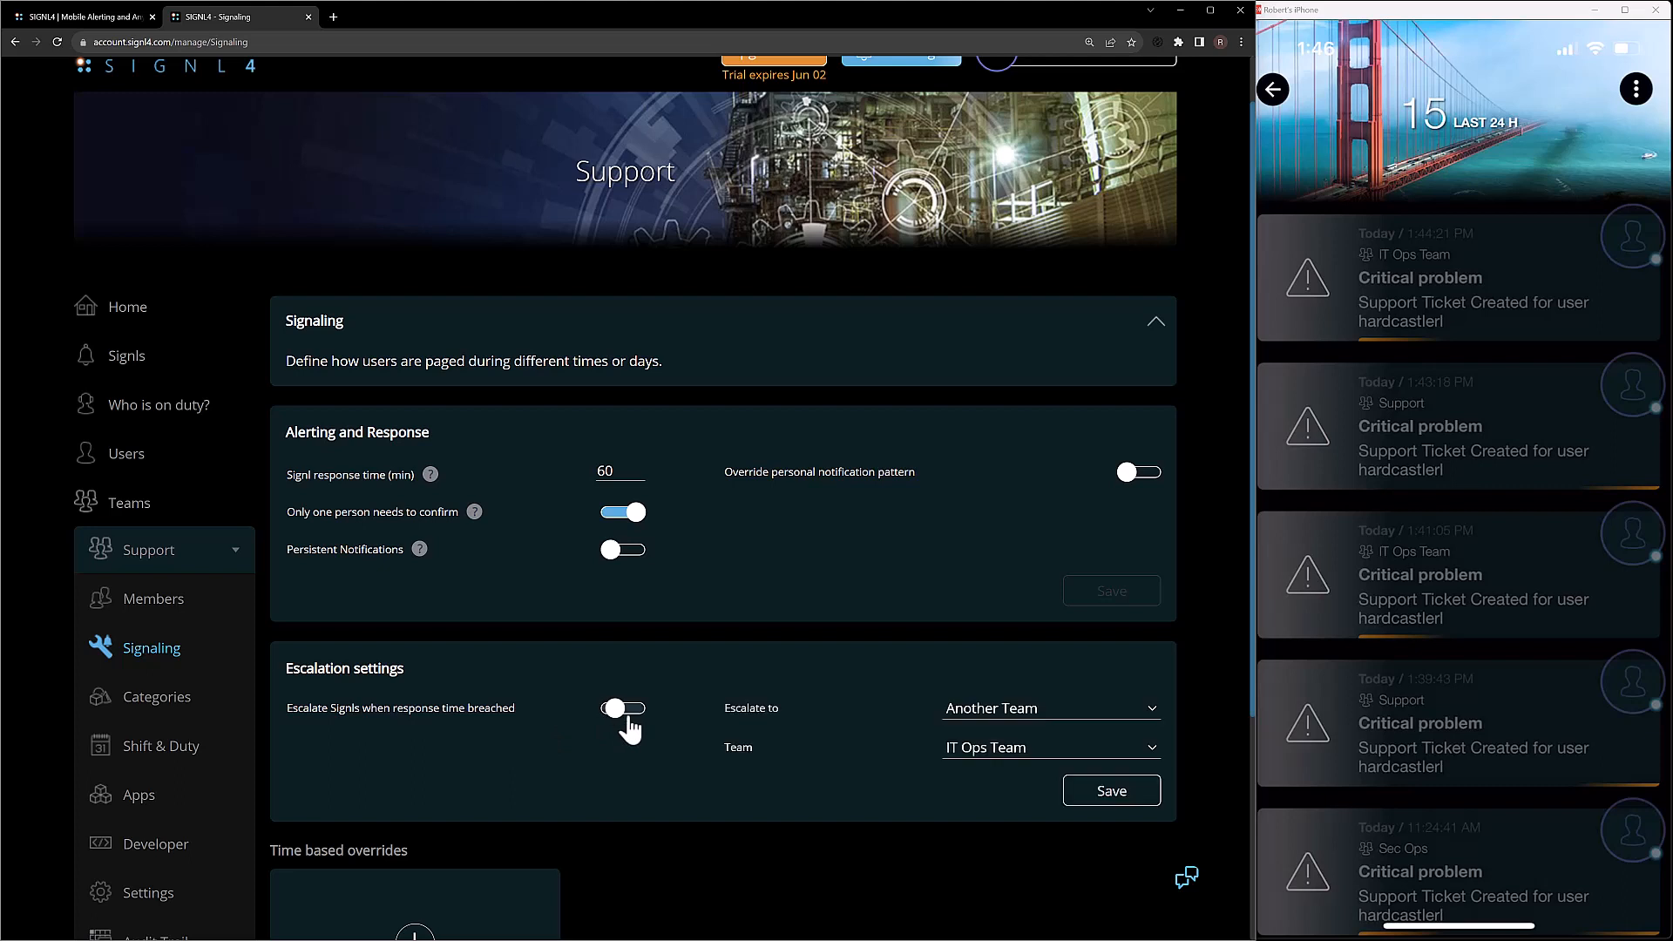
click(1027, 709)
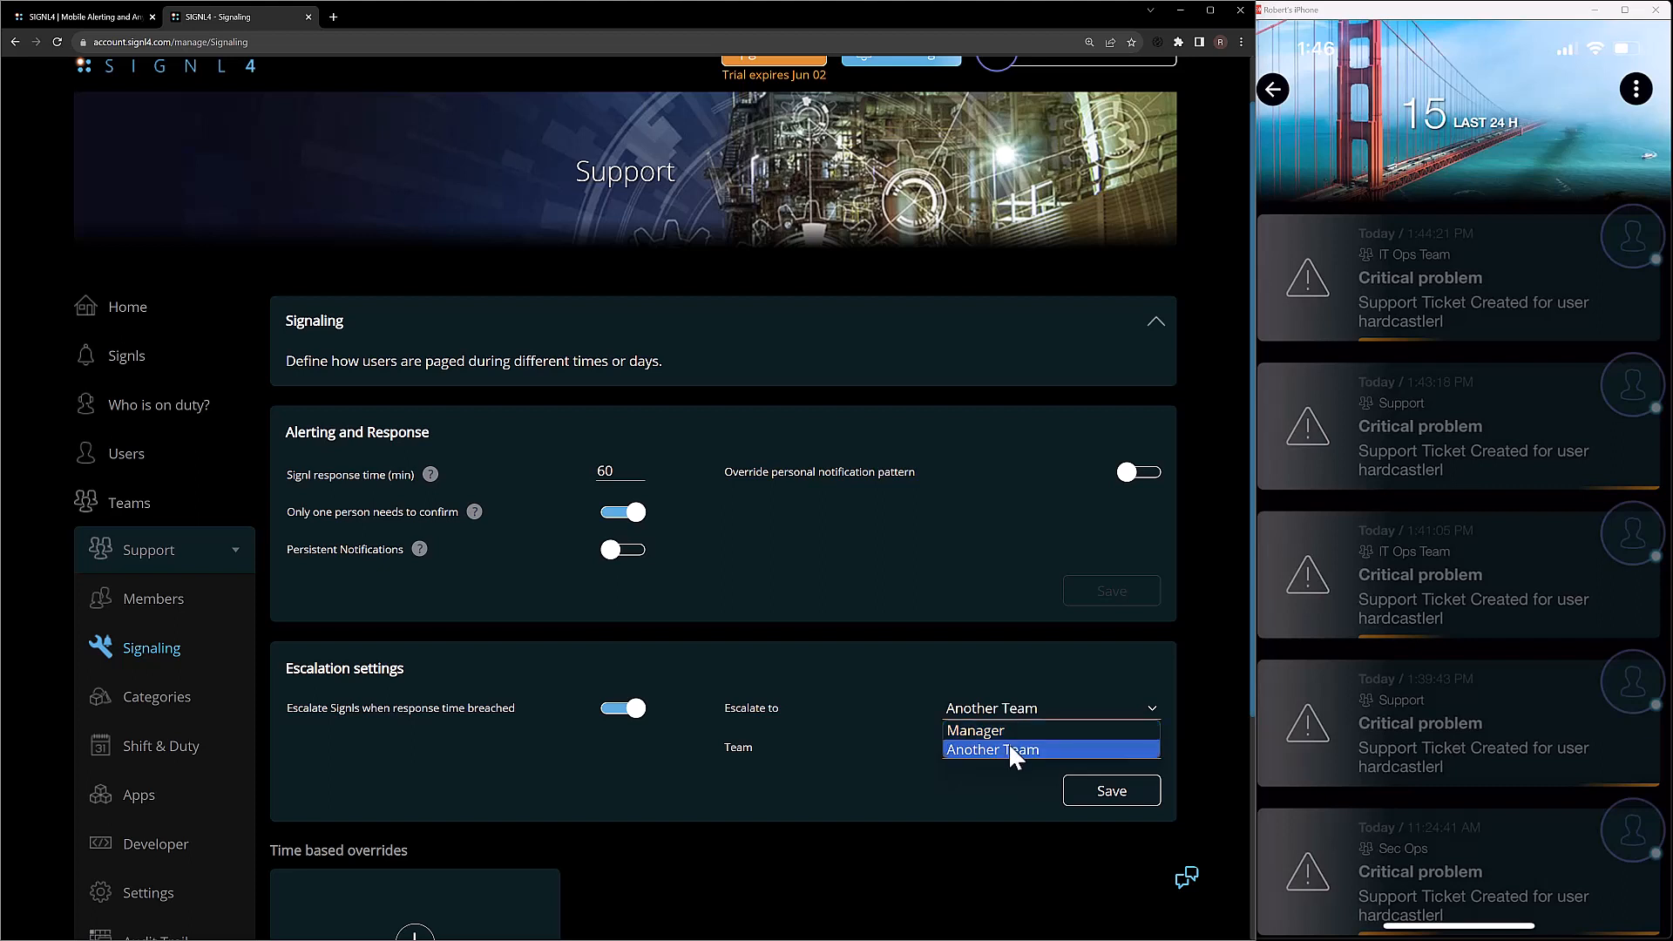
click(1010, 751)
click(1008, 753)
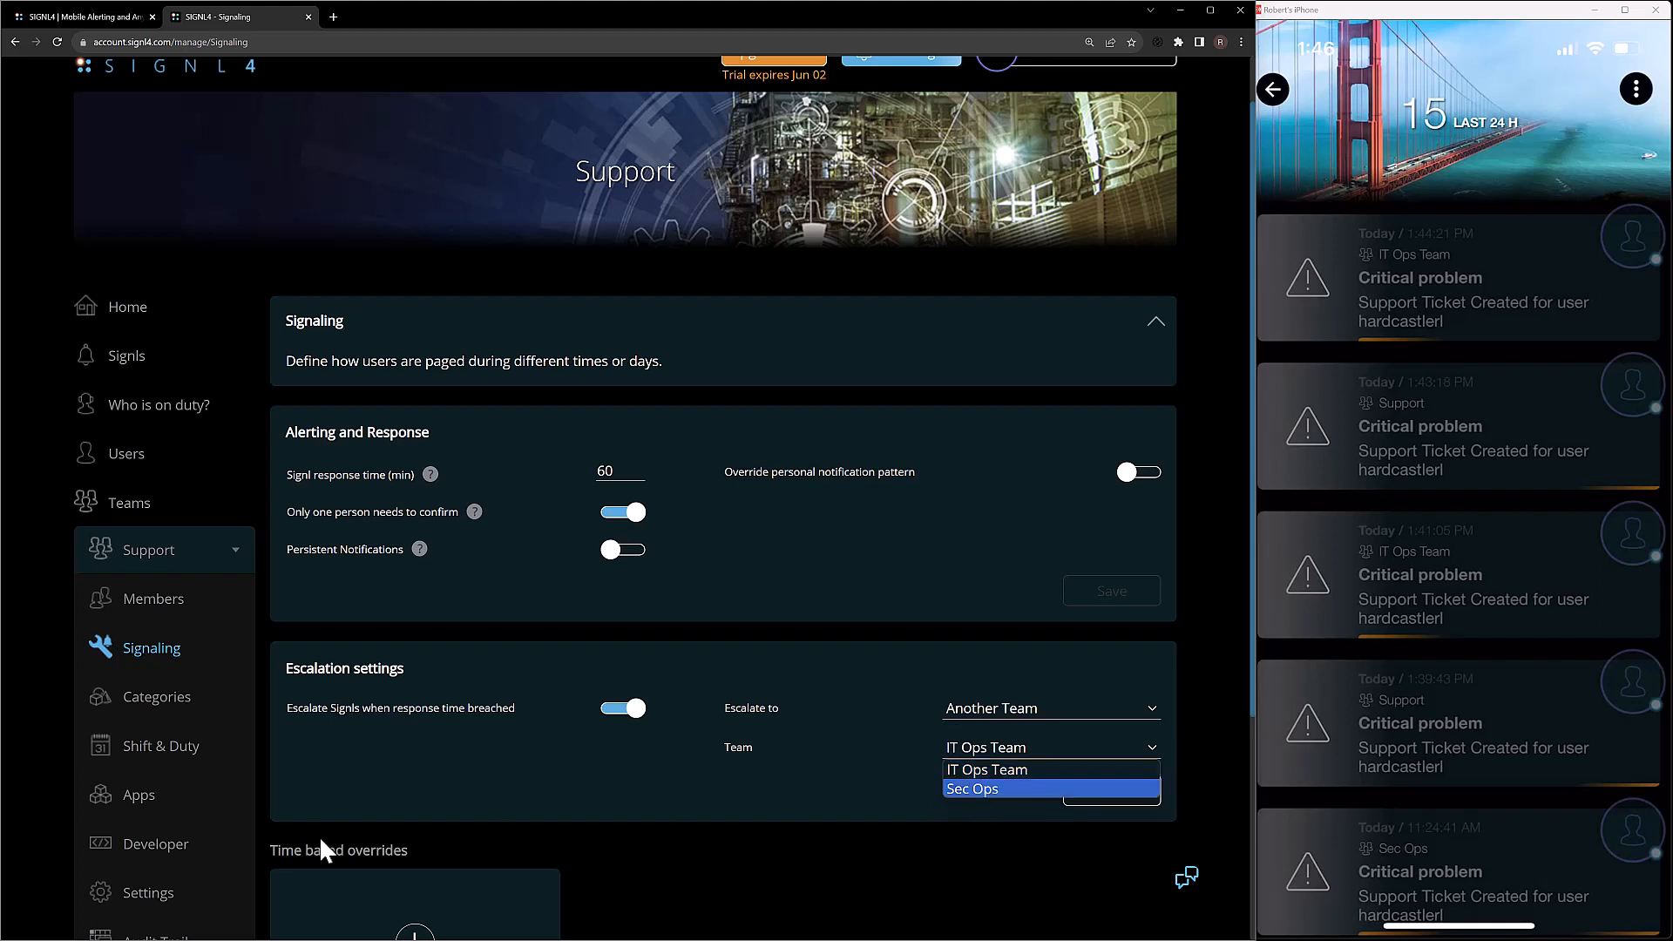
click(998, 767)
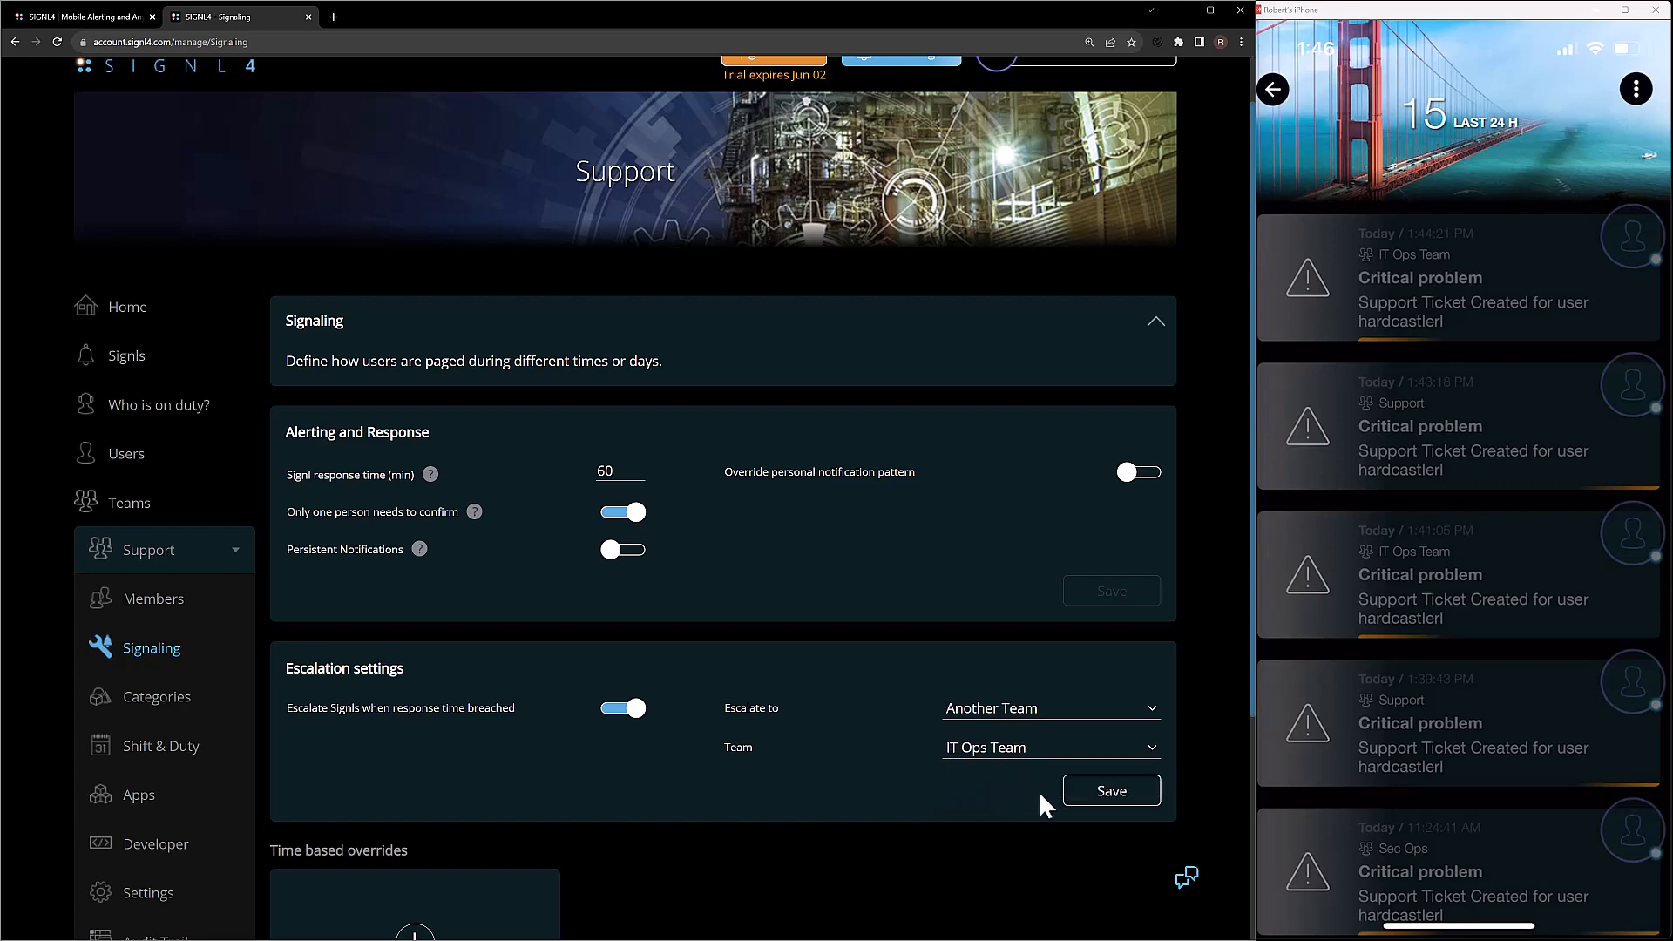
click(1100, 792)
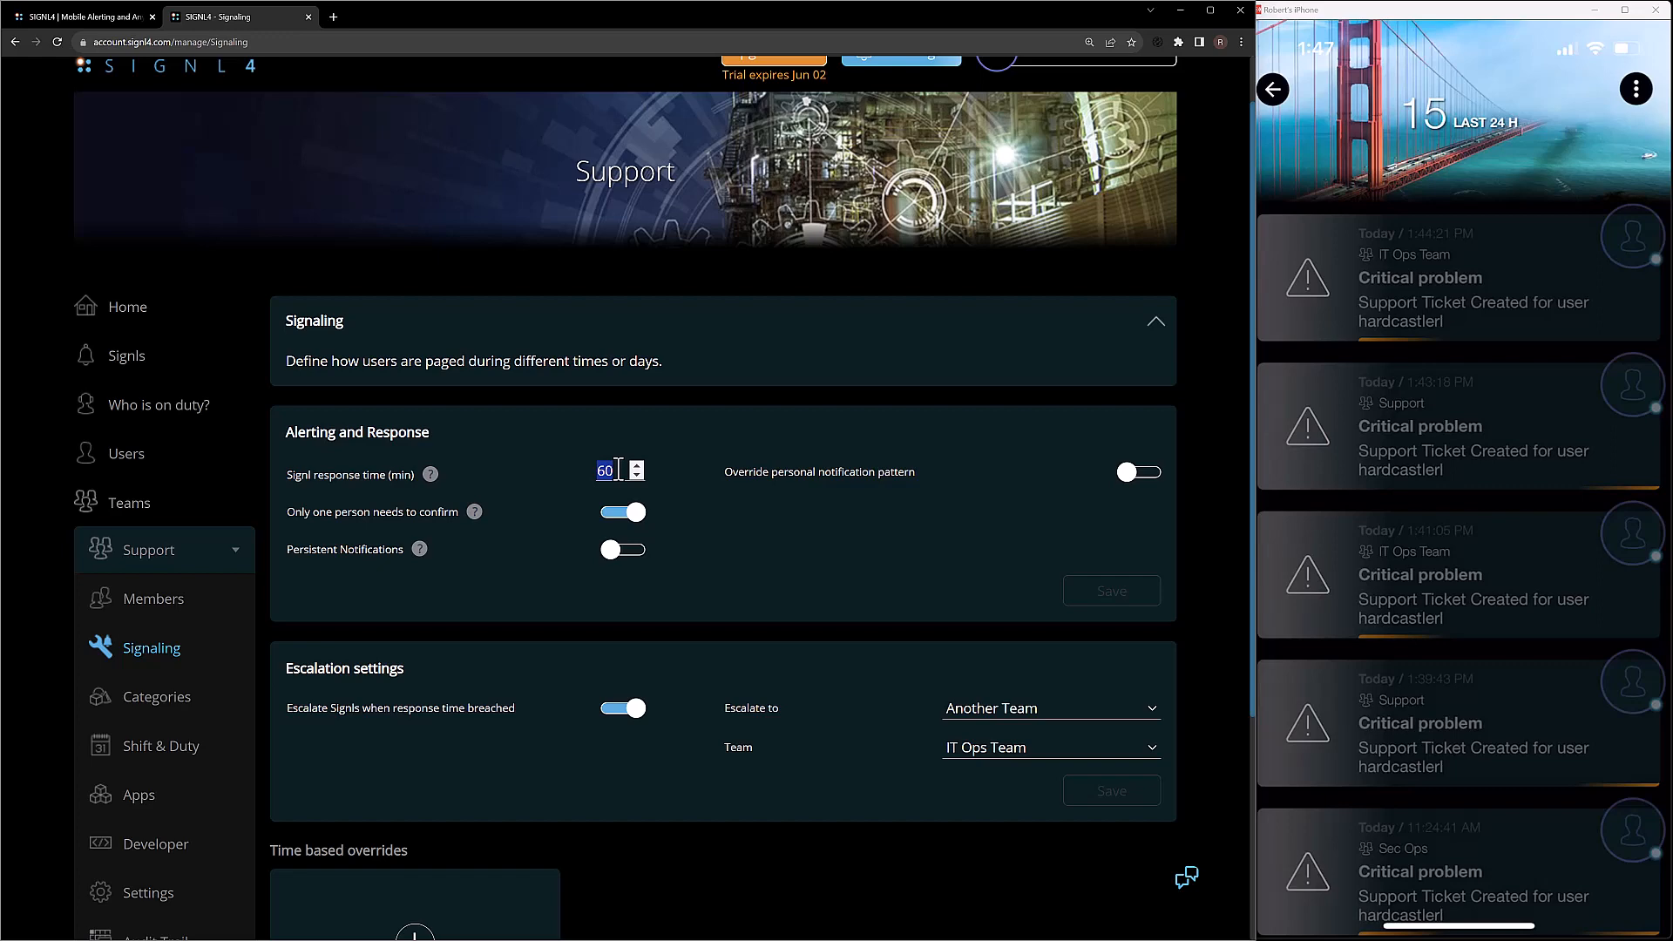
- Set the Support team's Signl response time to 1 minute and save
text(5)
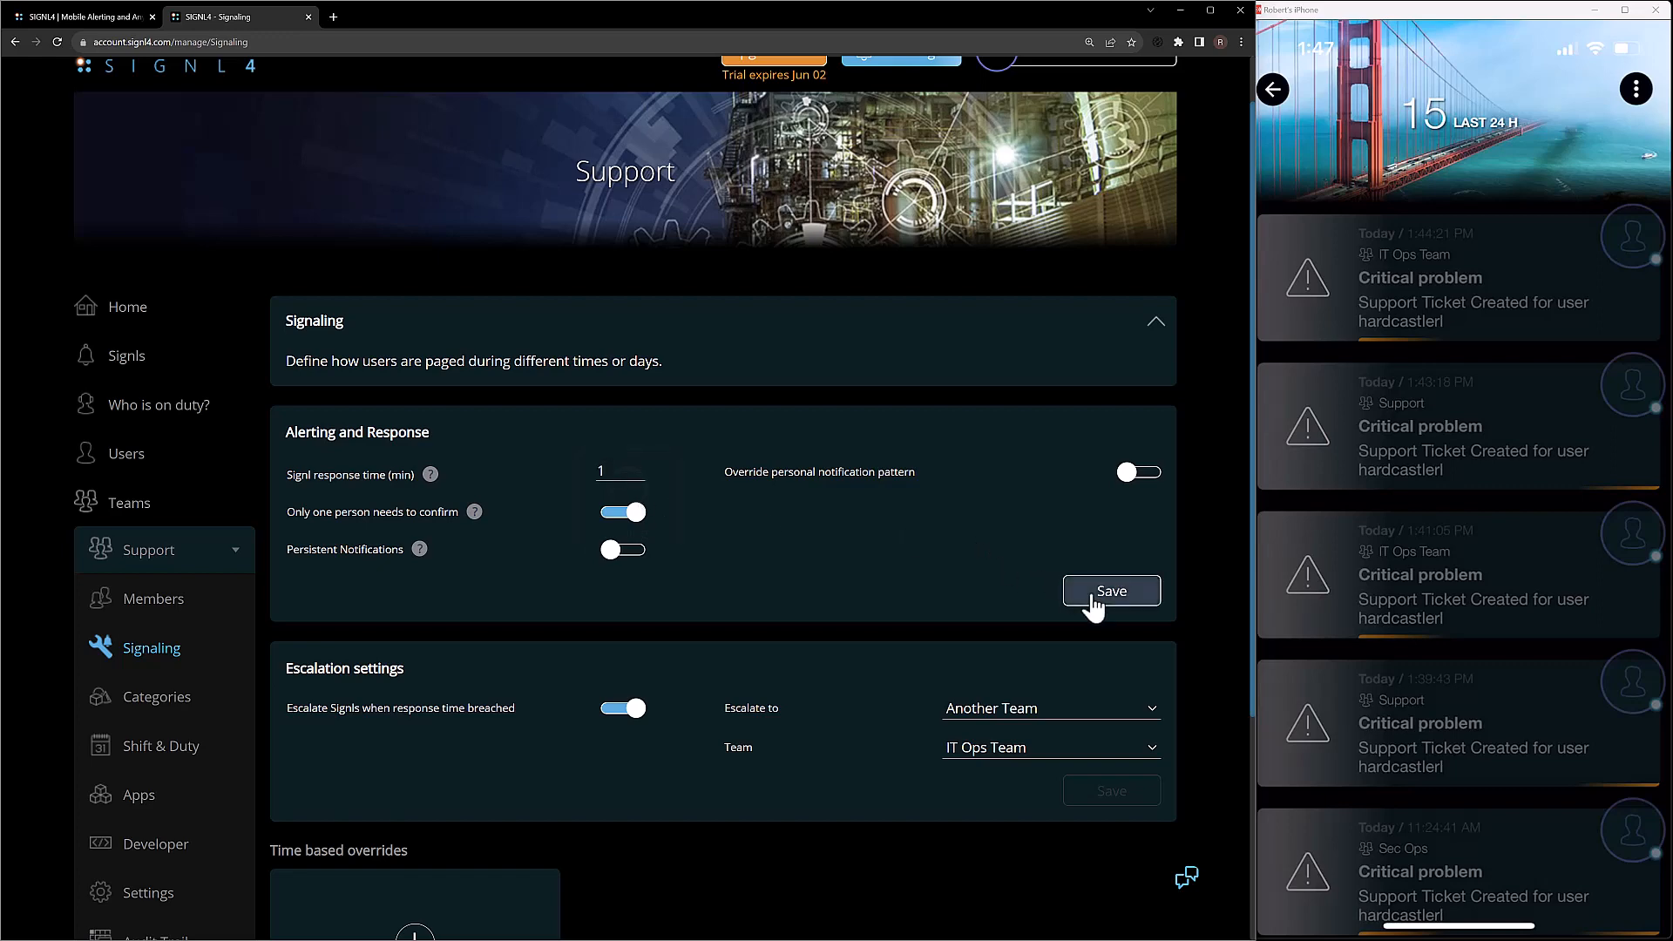
click(1091, 605)
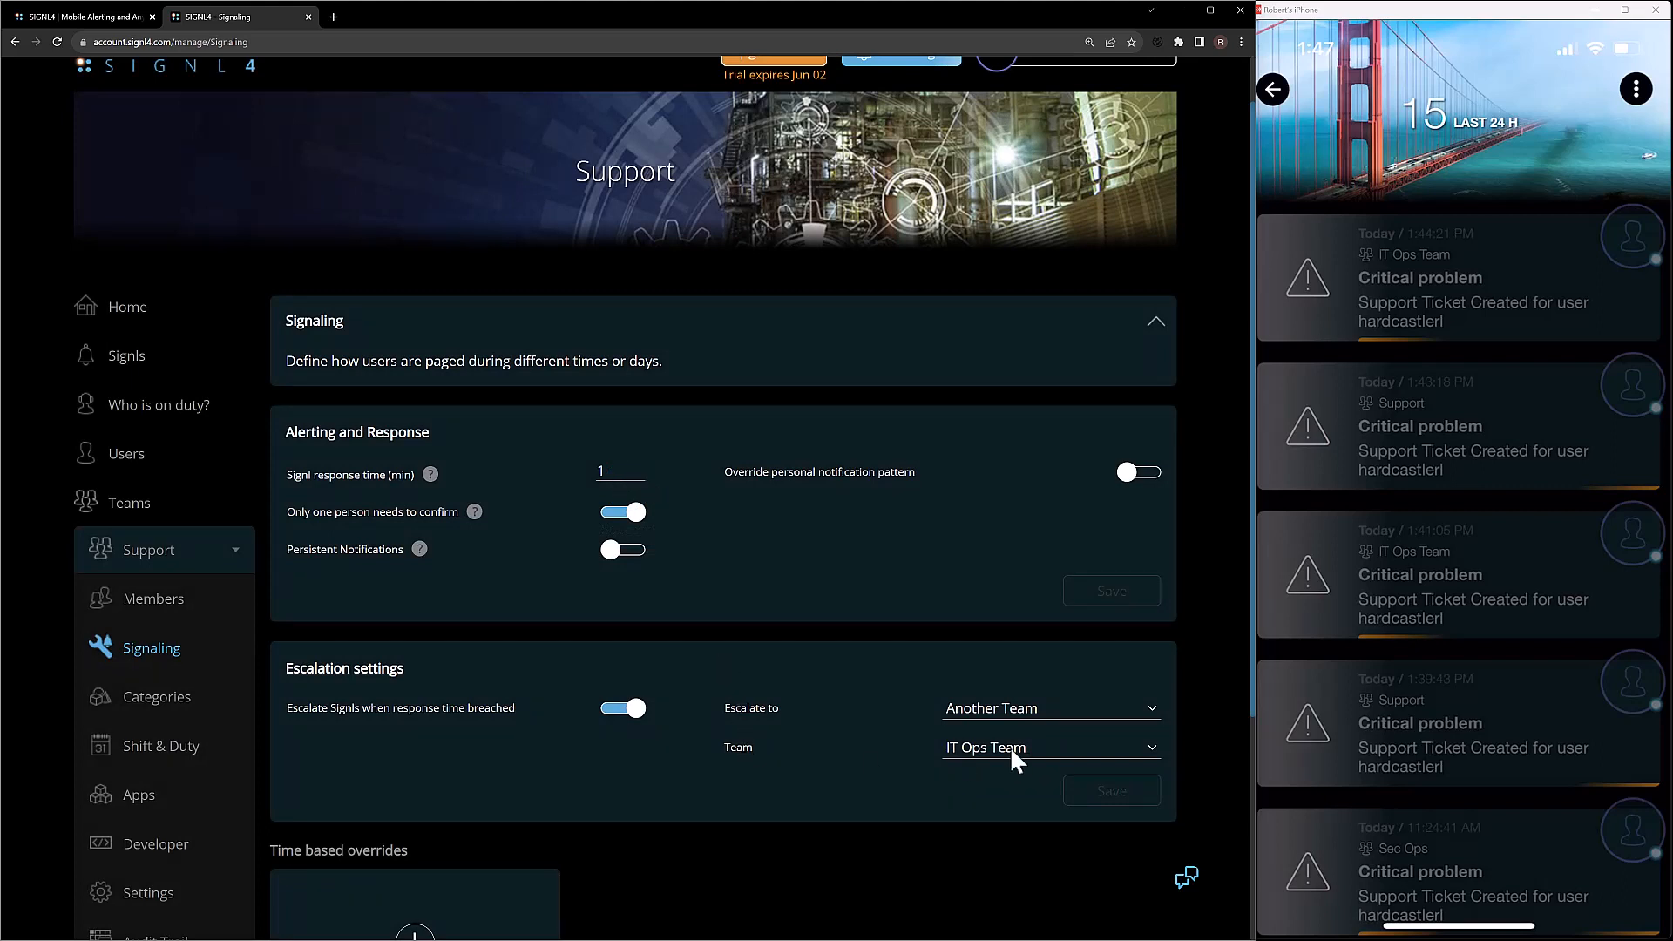
- Review the response time and escalation settings of the IT Ops Team and the Sec Ops team
click(188, 562)
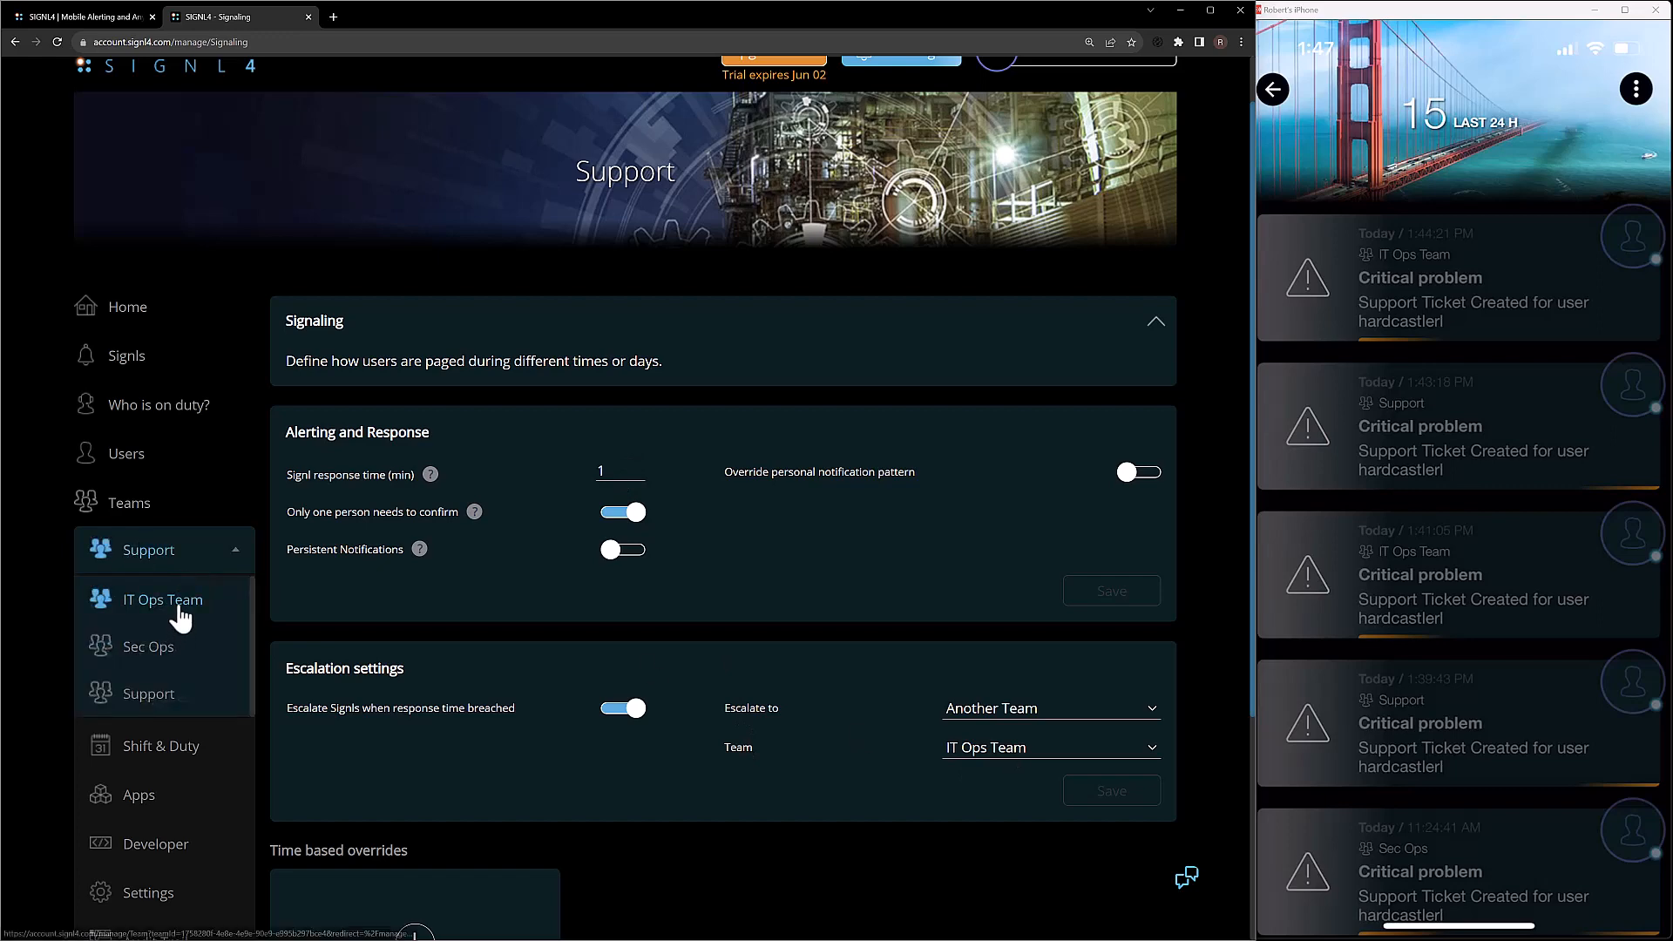
click(180, 628)
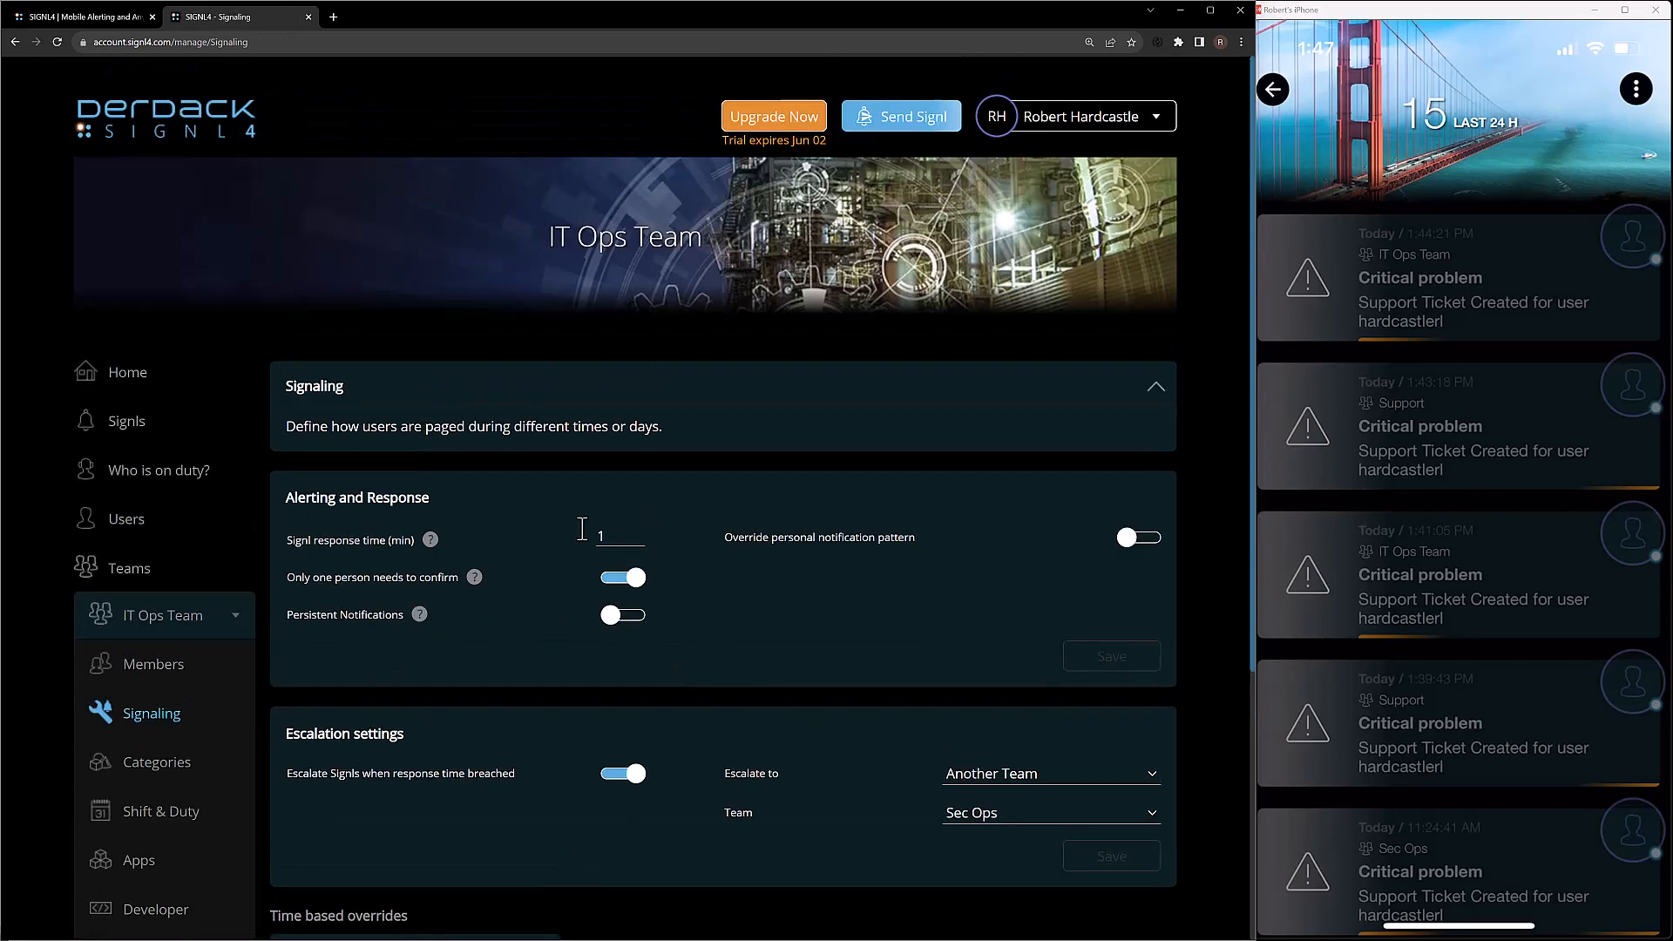
scroll(551, 688, down, 1)
scroll(552, 694, down, 1)
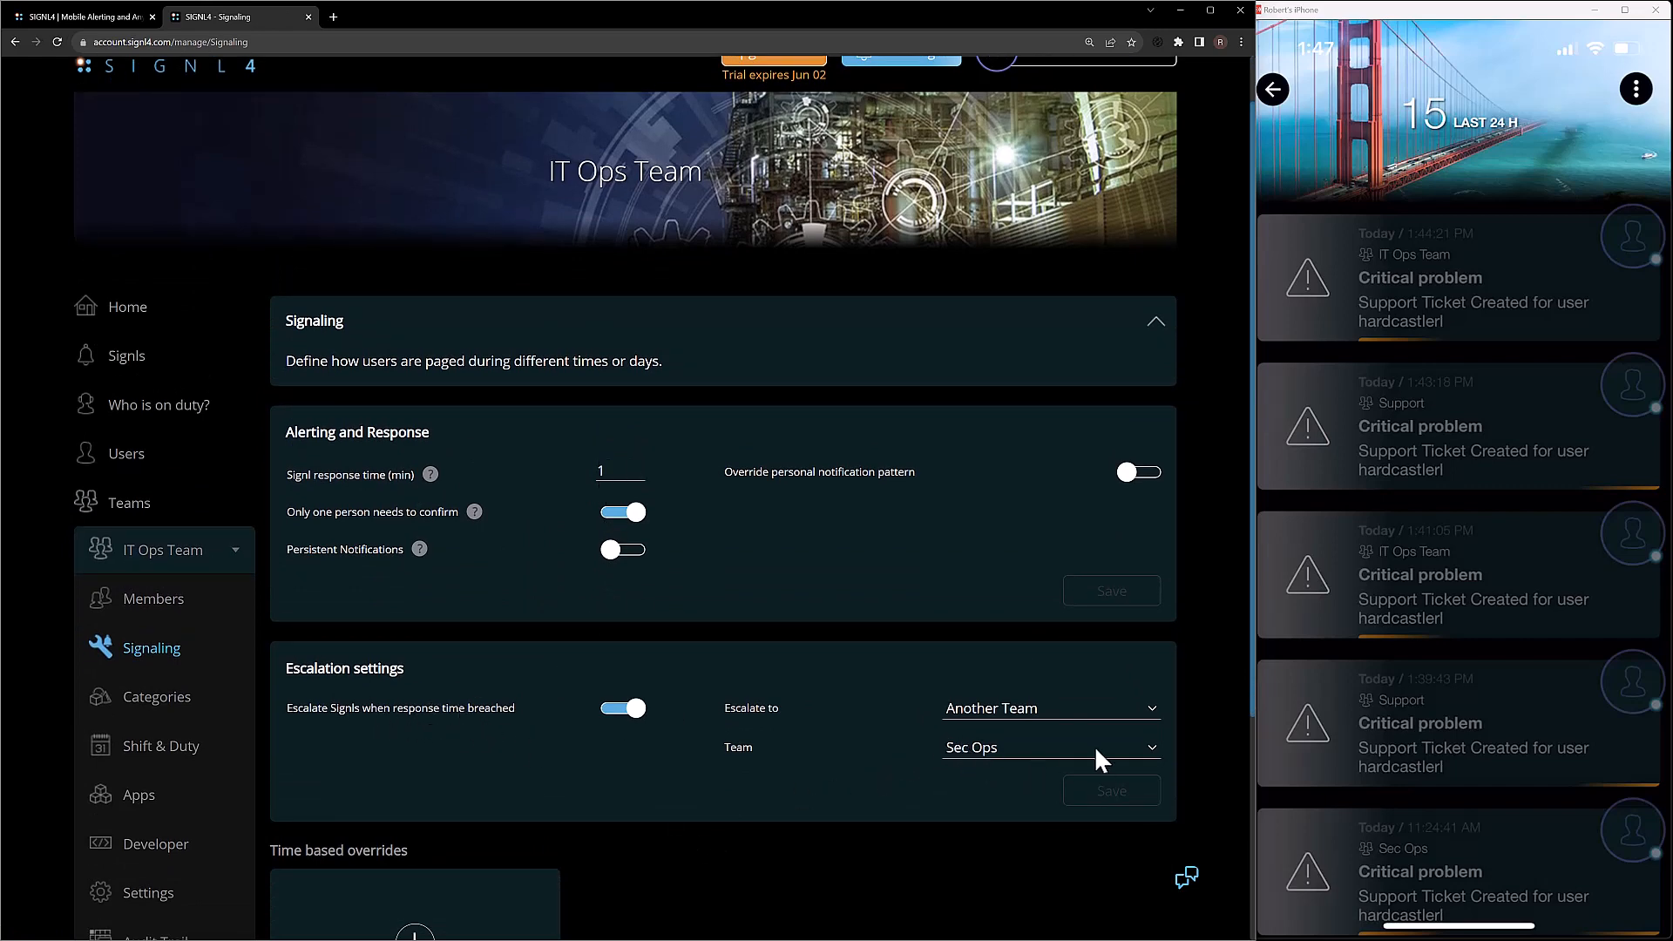
click(190, 560)
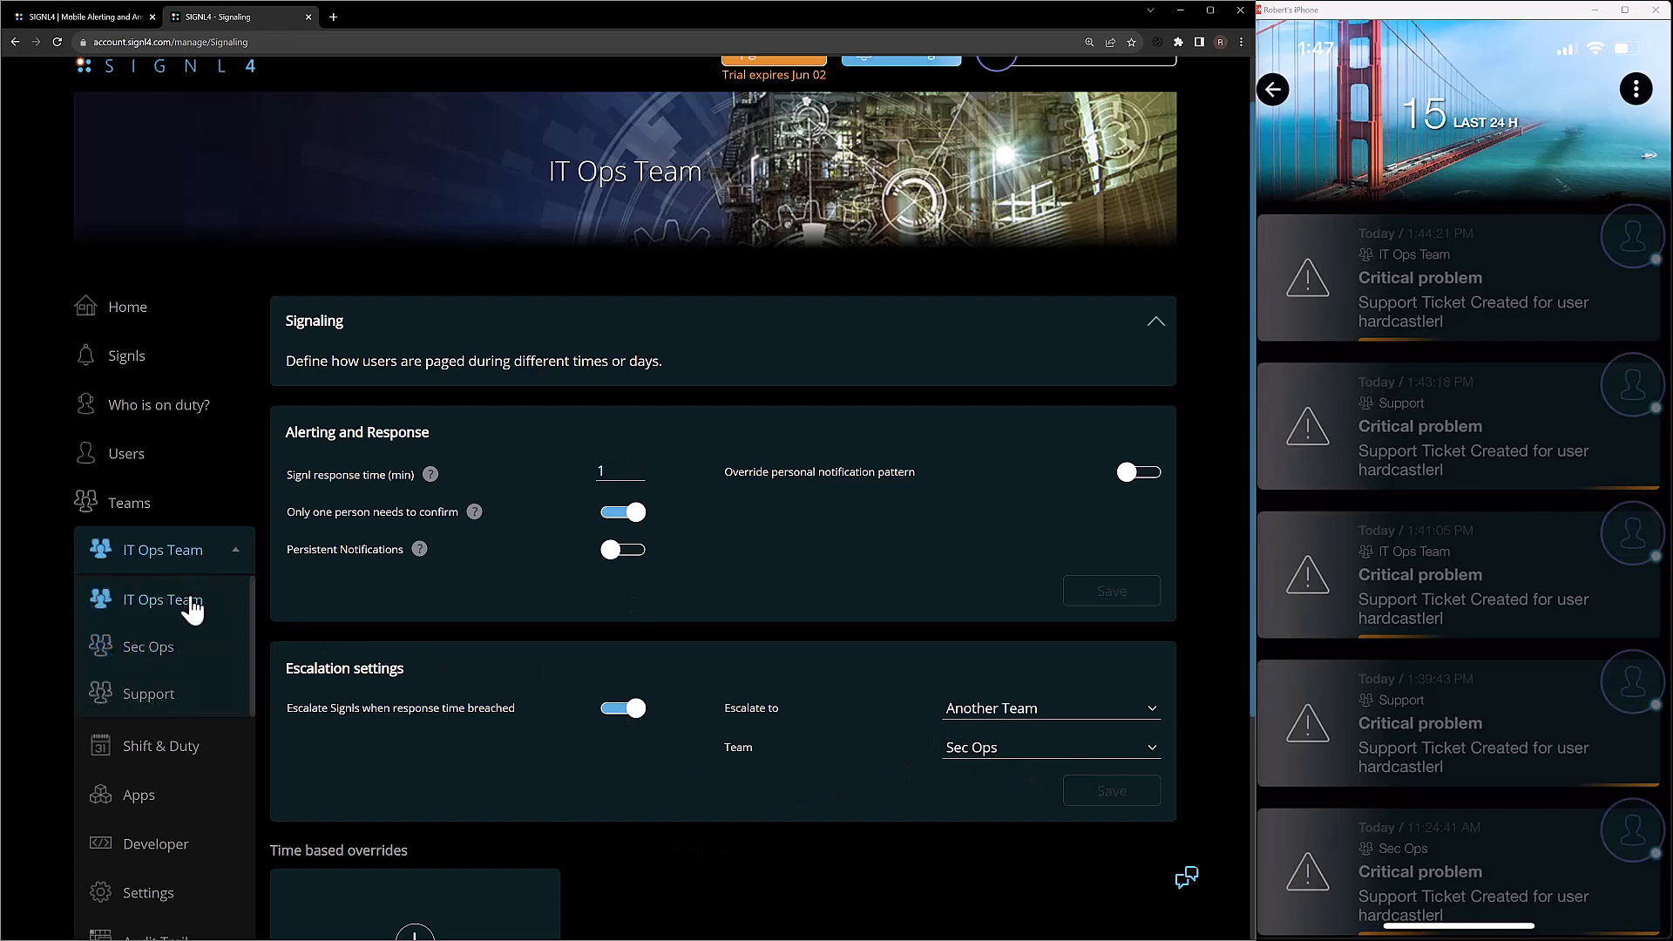
click(212, 636)
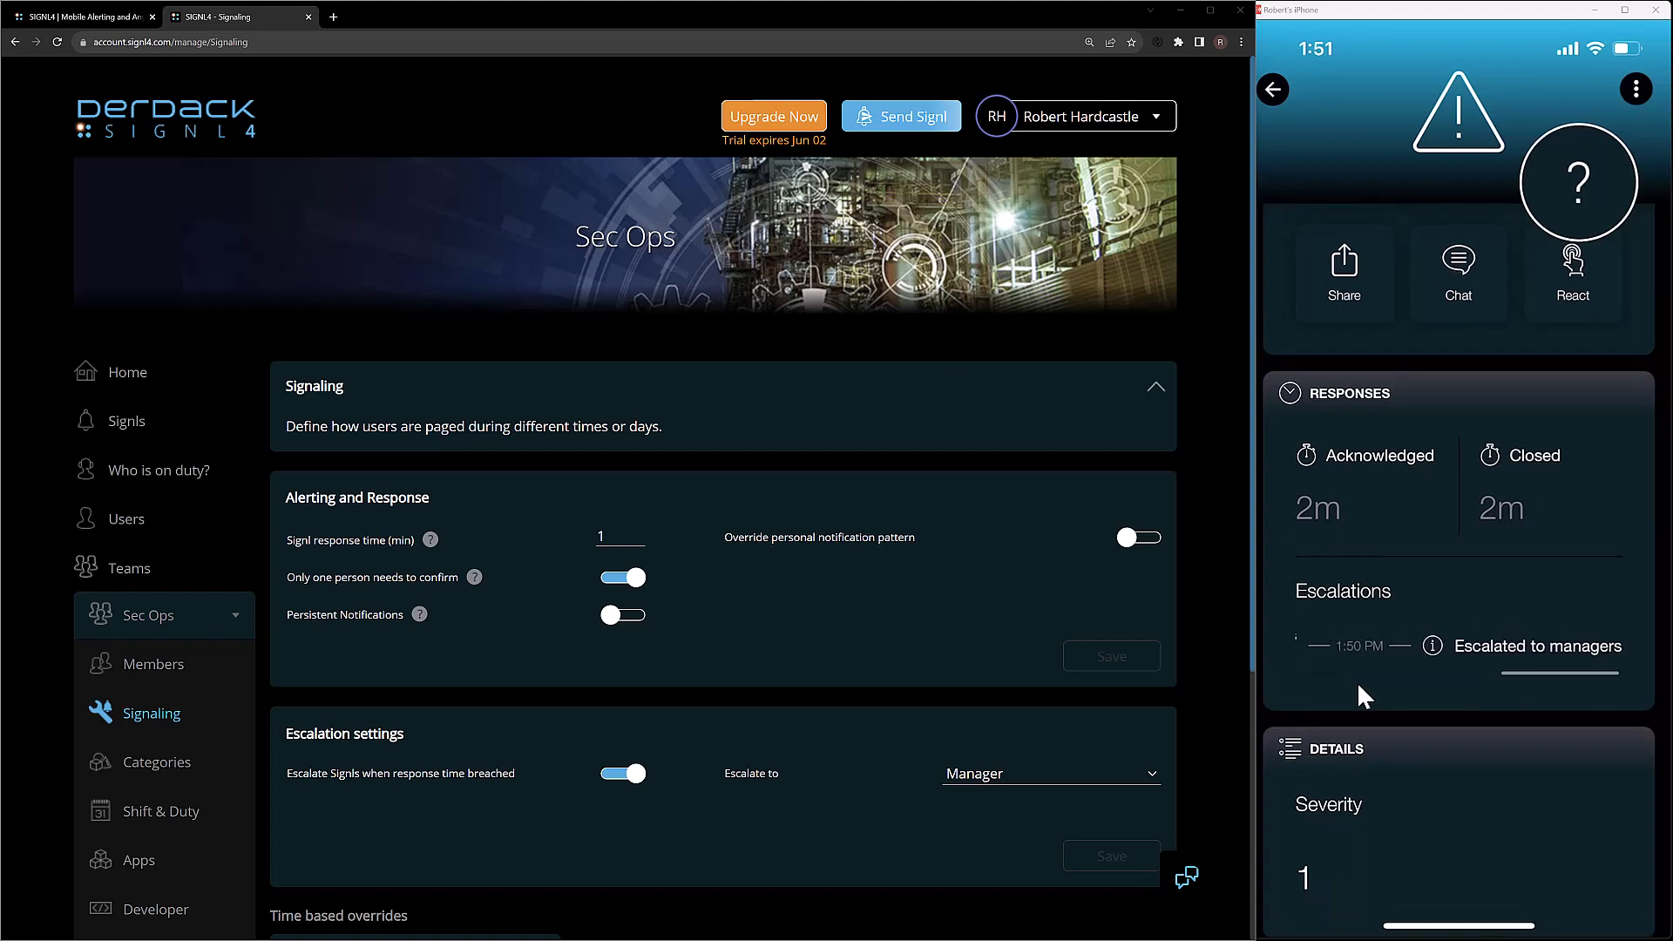
- Review the Sec Ops alert on the phone, and examine the escalation details of the 1:47:43 PM Signl in the web portal
scroll(1359, 688, up, 3)
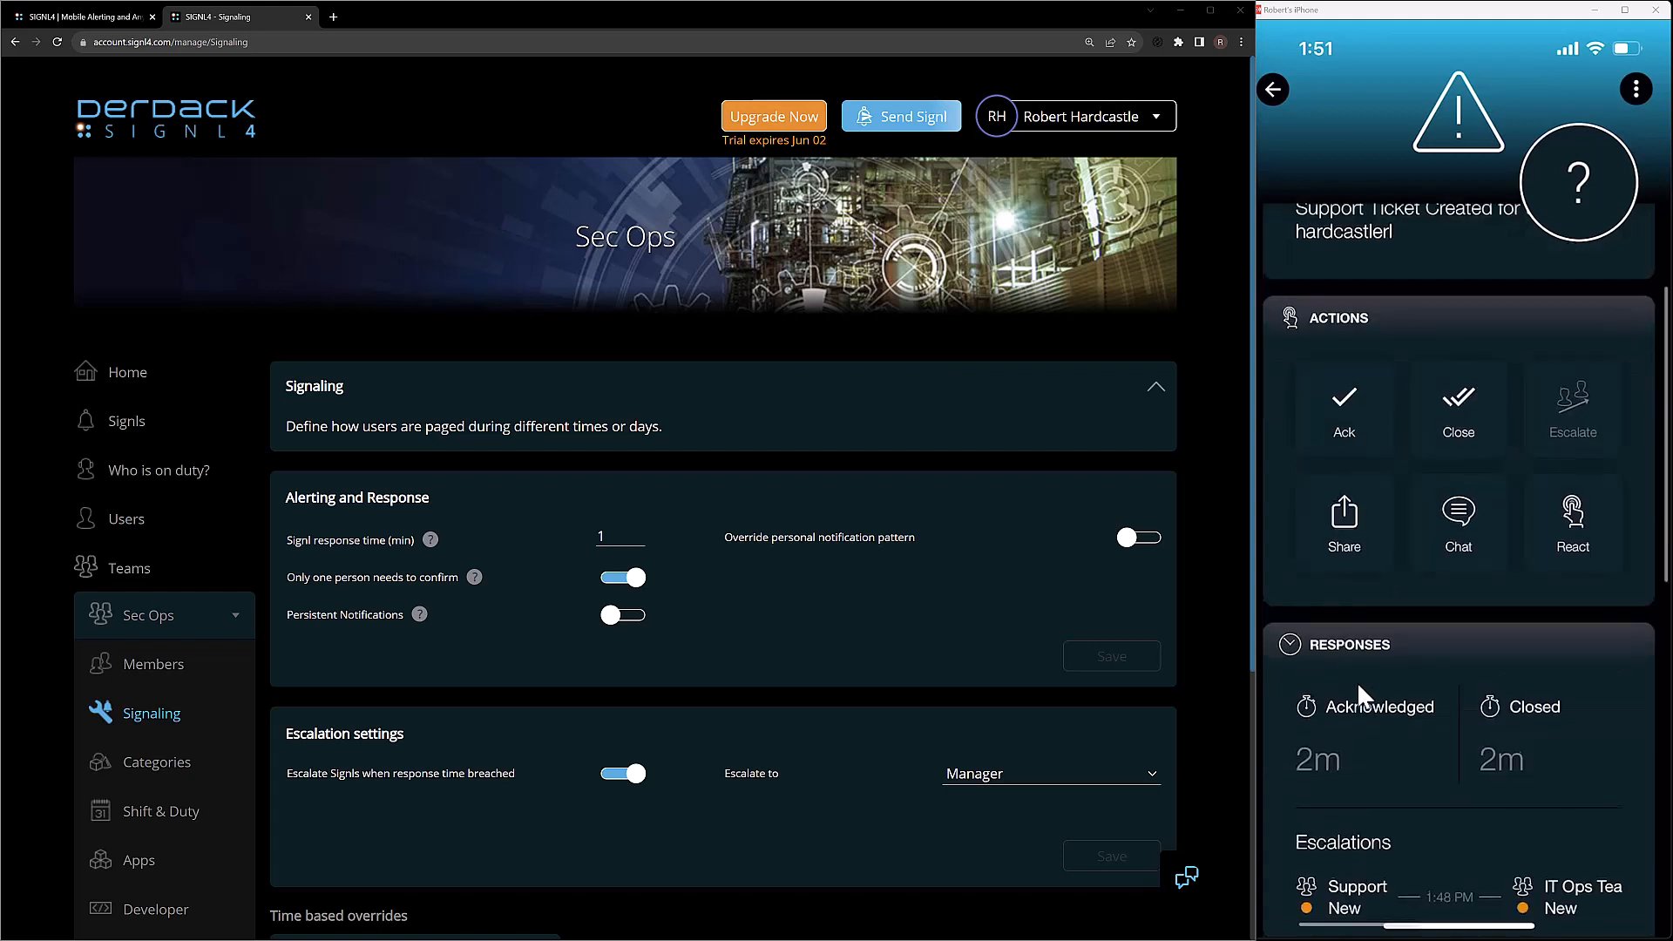
scroll(1359, 694, up, 1)
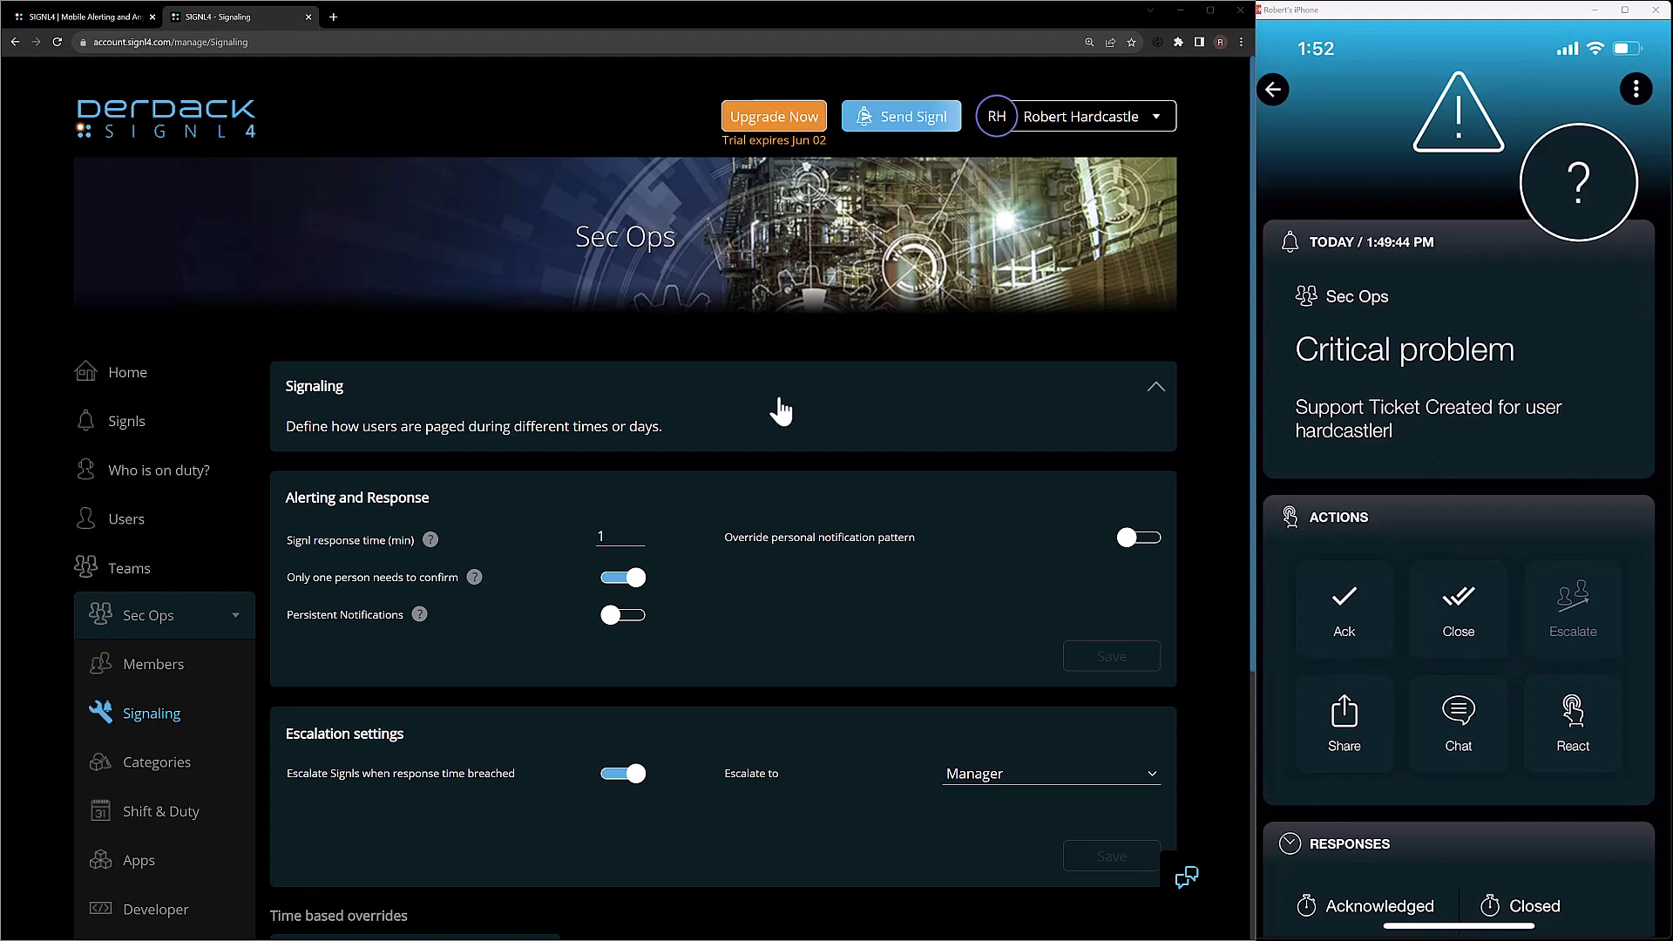
click(127, 439)
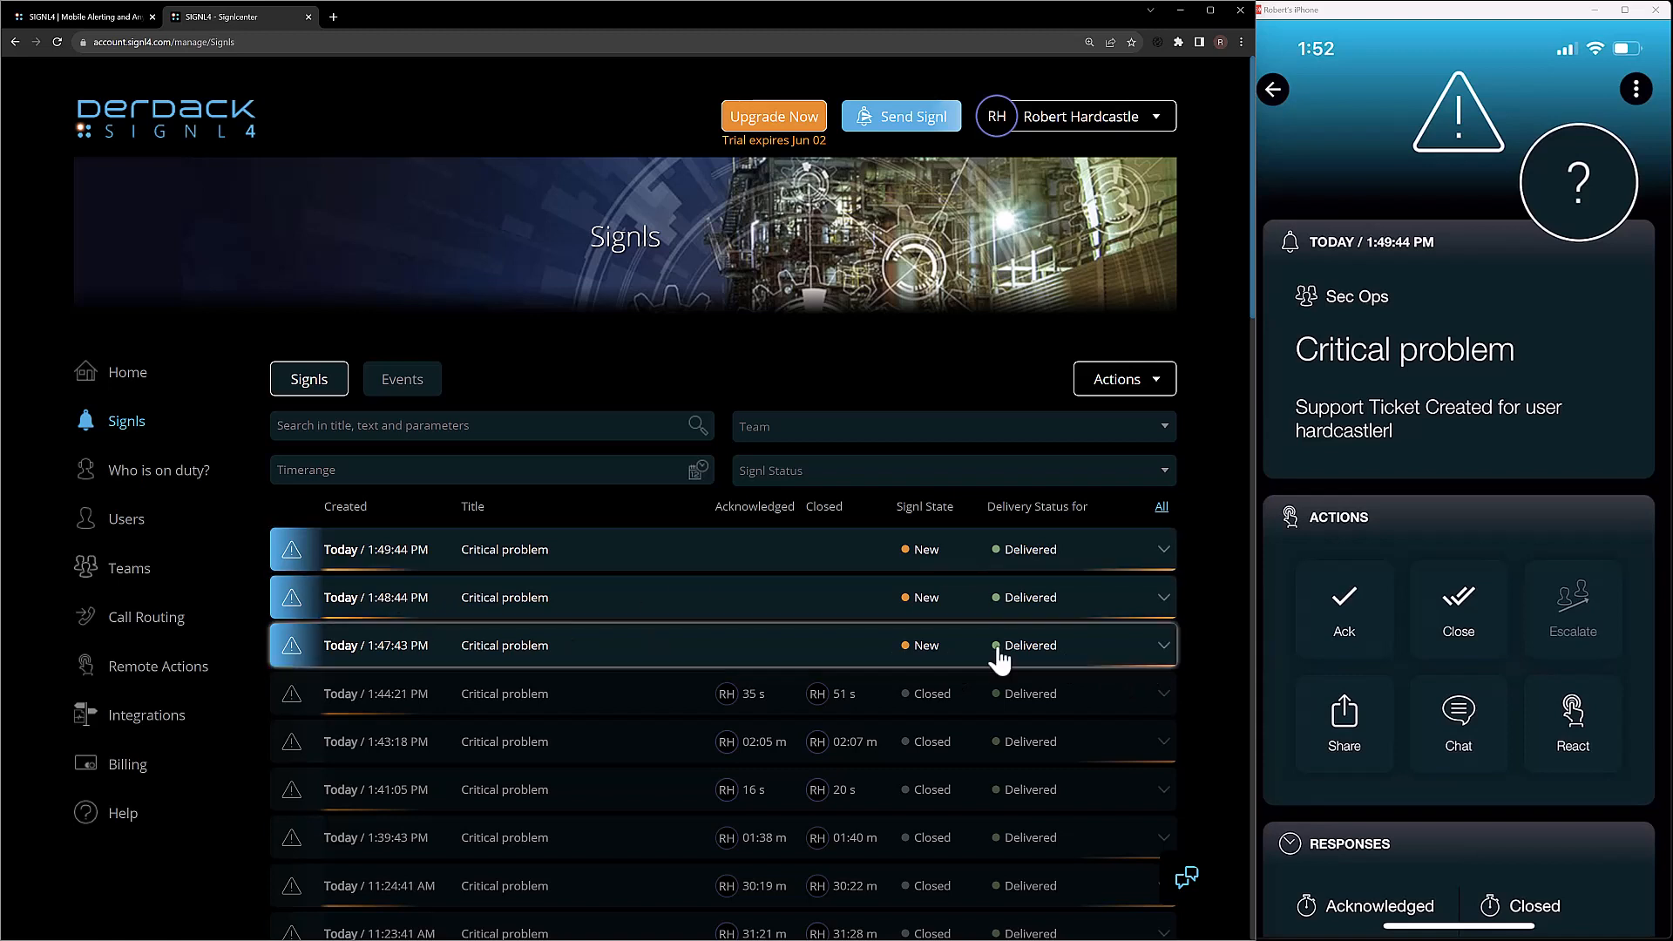
click(707, 654)
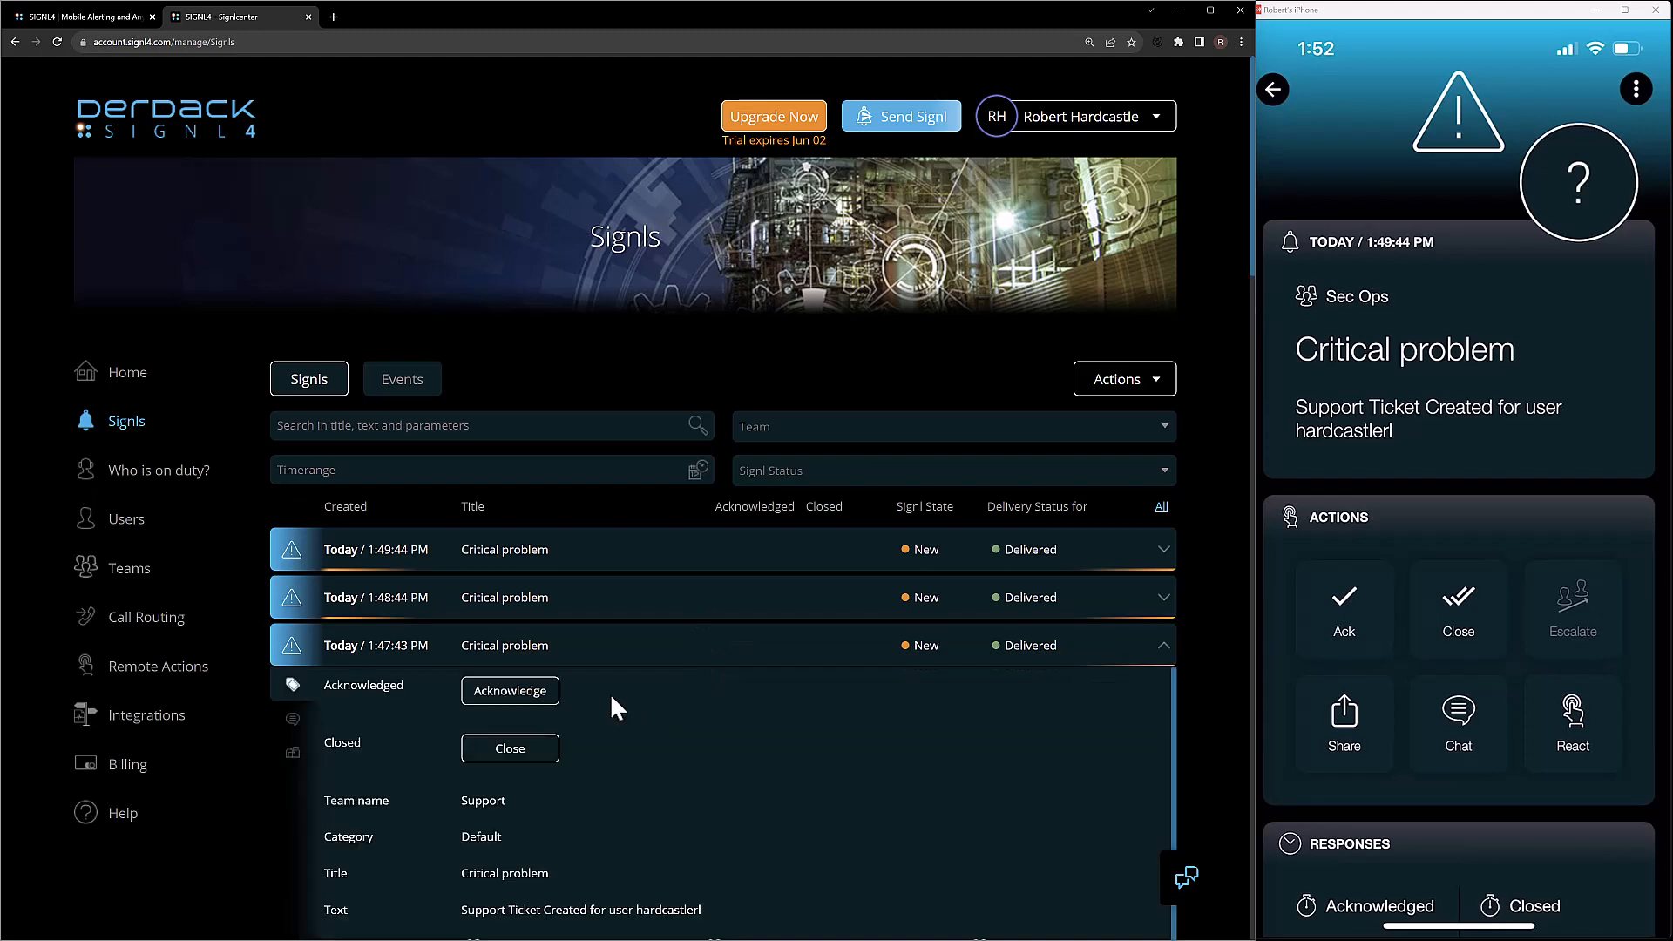
scroll(610, 693, down, 2)
scroll(397, 813, down, 1)
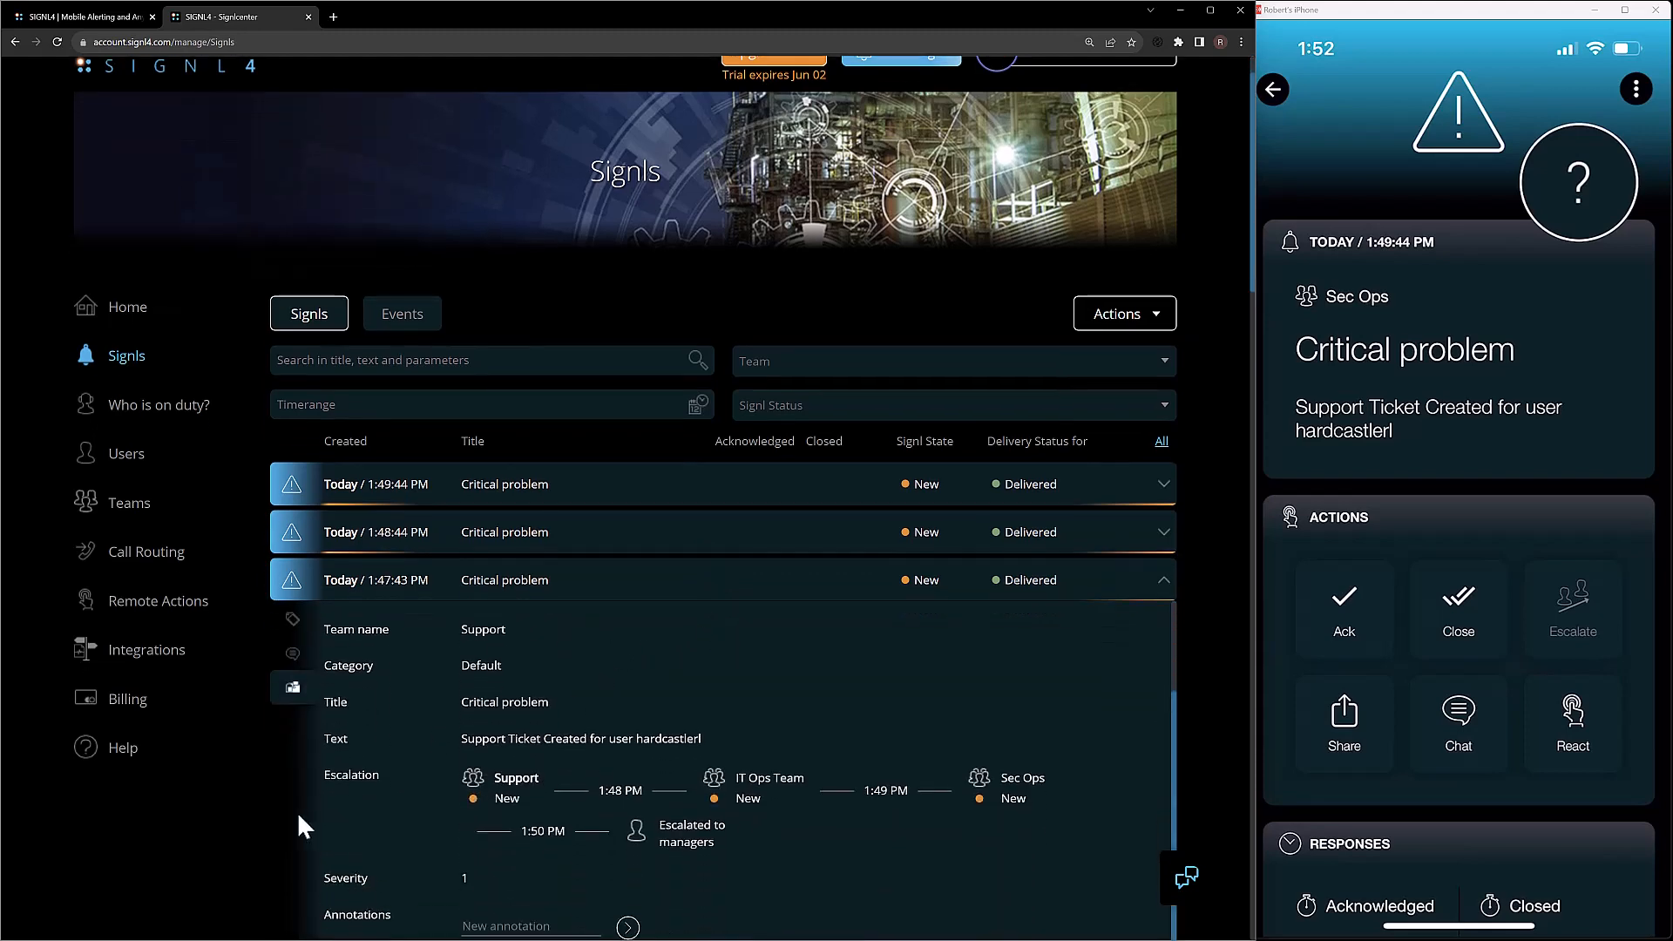